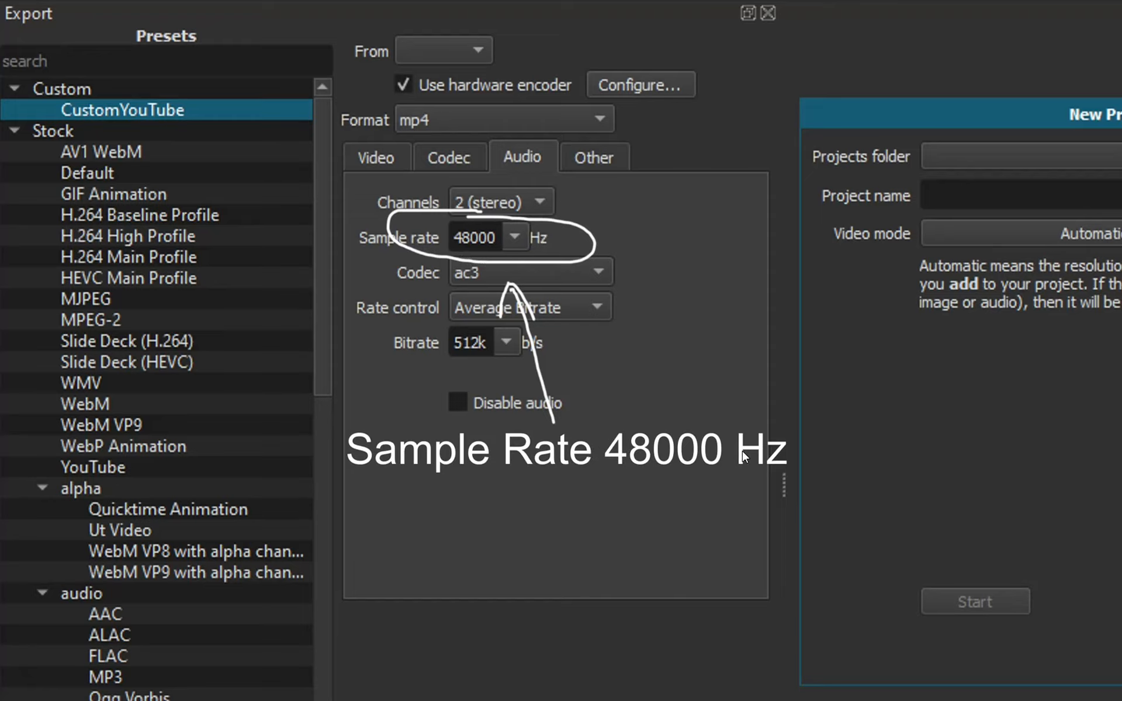
Advance to the next annotated export-settings screenshot in the image viewer.
mouse_move(1106, 356)
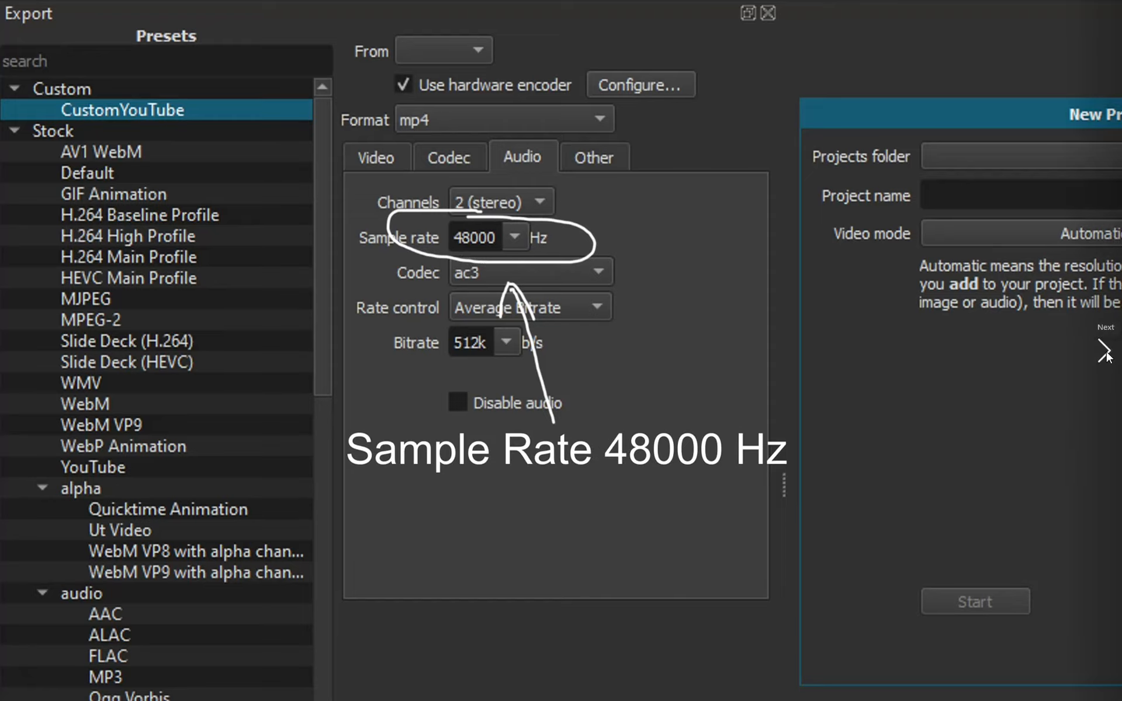
left_click(1105, 353)
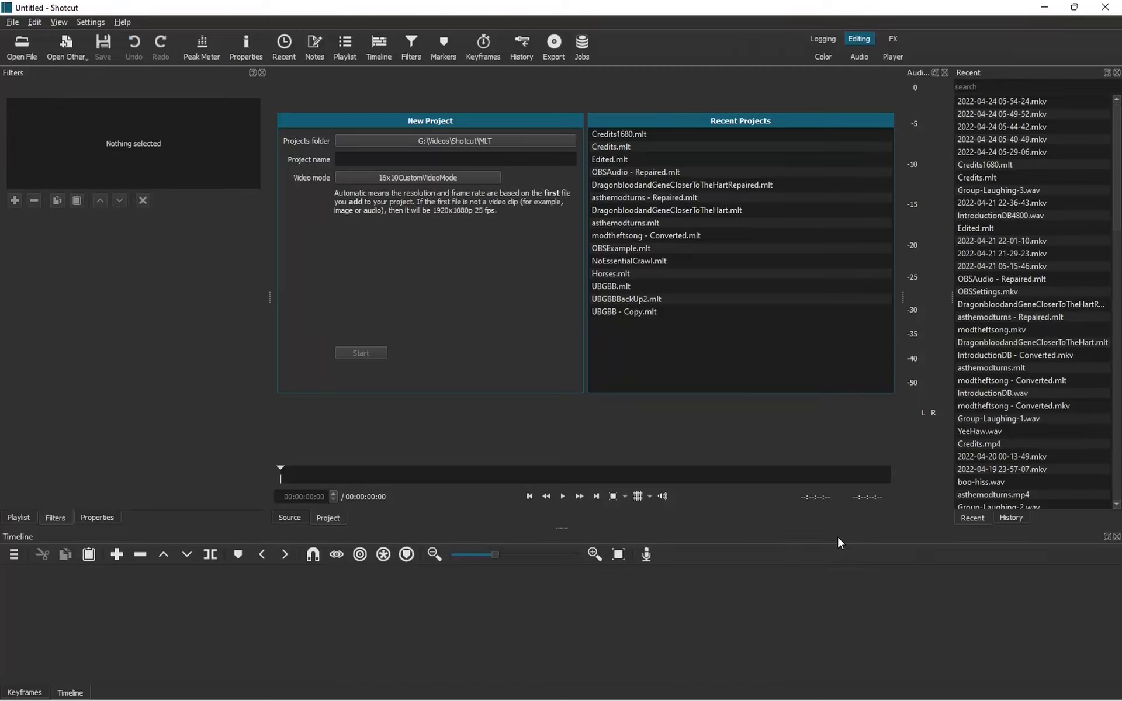
Start adding a custom video mode under Video mode > Custom > Add..., then dismiss the dialog.
left_click(436, 174)
mouse_move(384, 562)
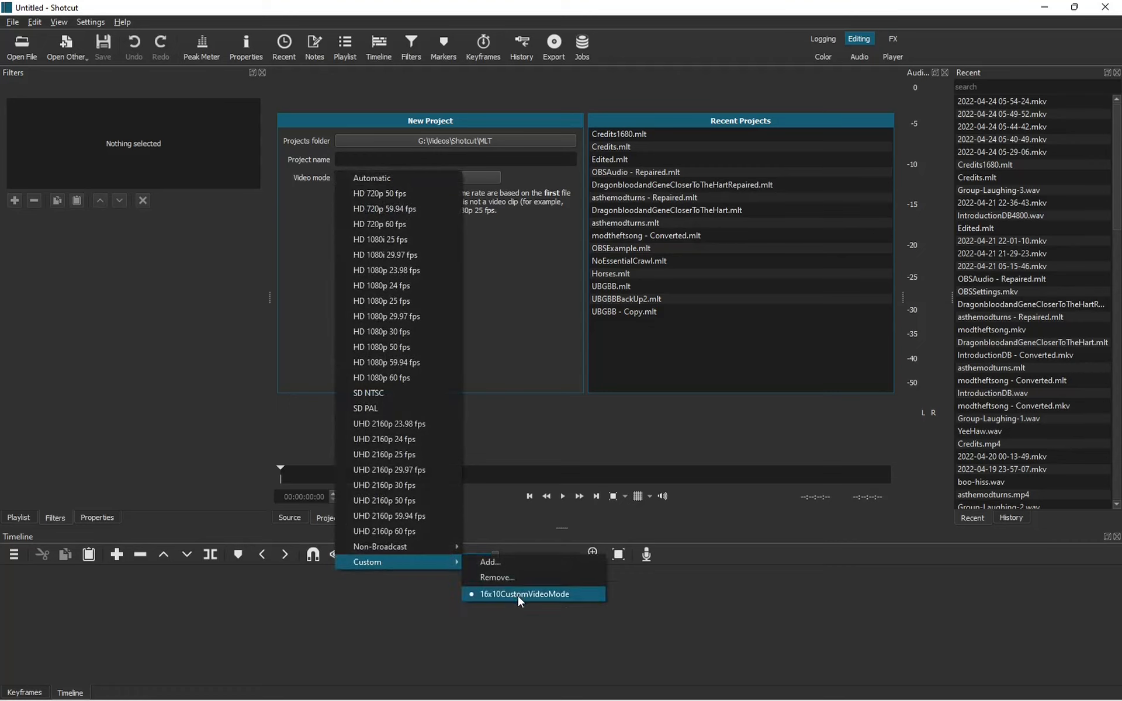
left_click(513, 562)
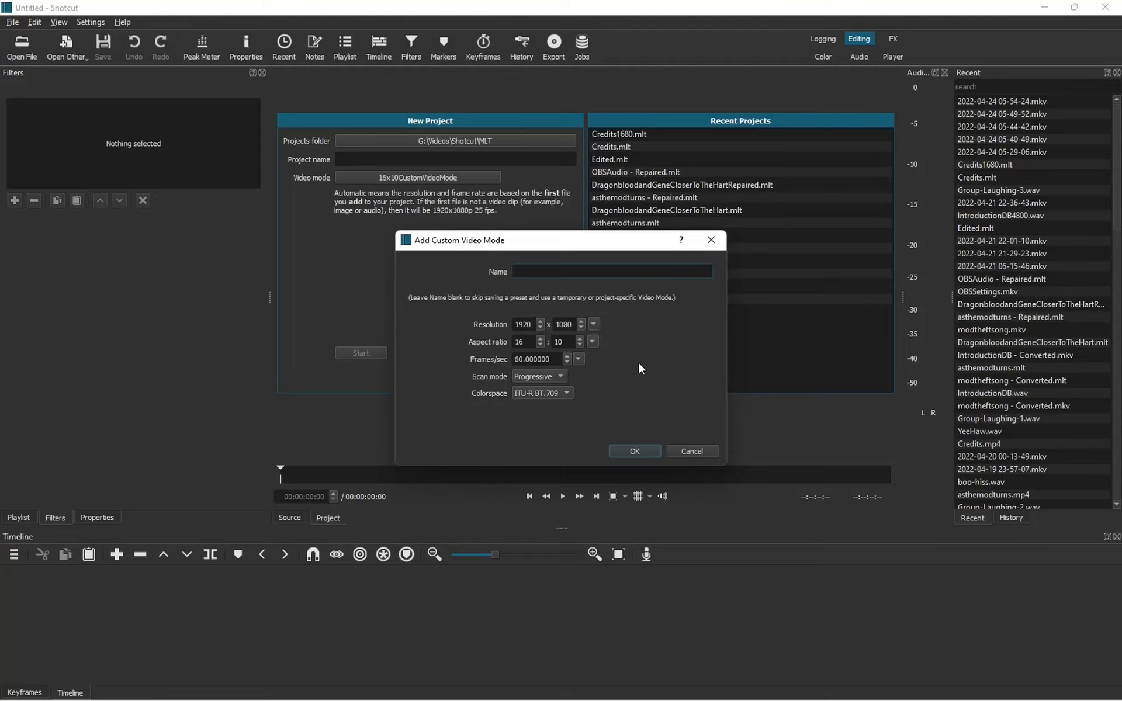
key("Return")
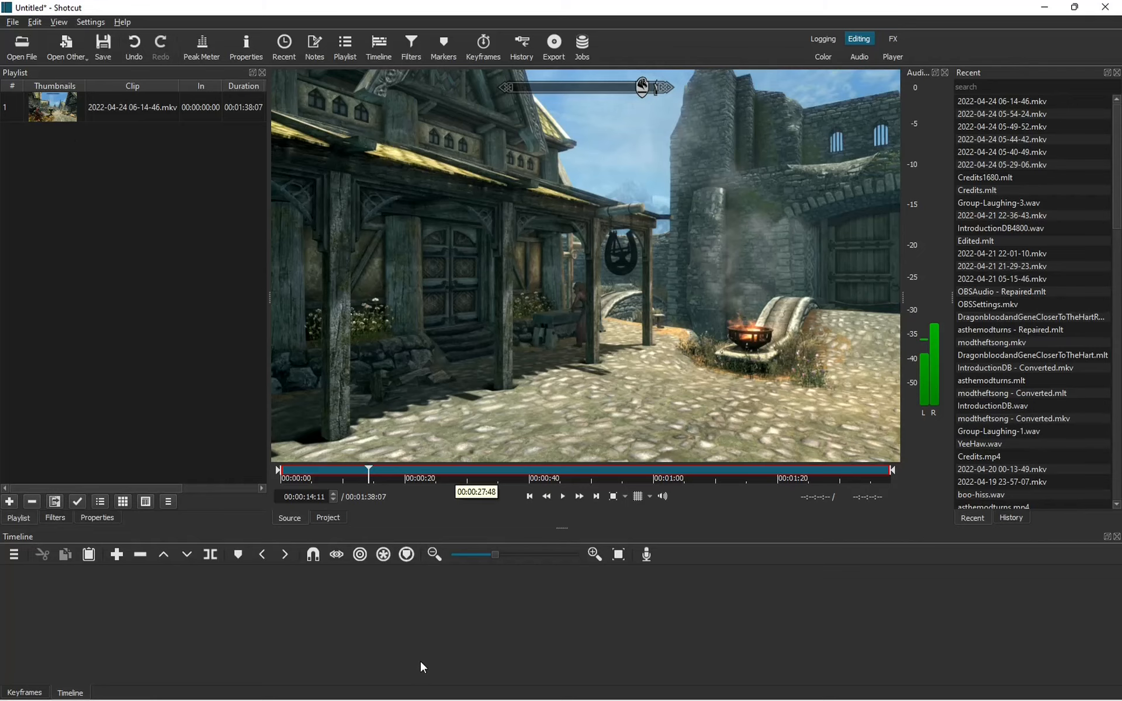
left_click_drag(56, 111, 181, 592)
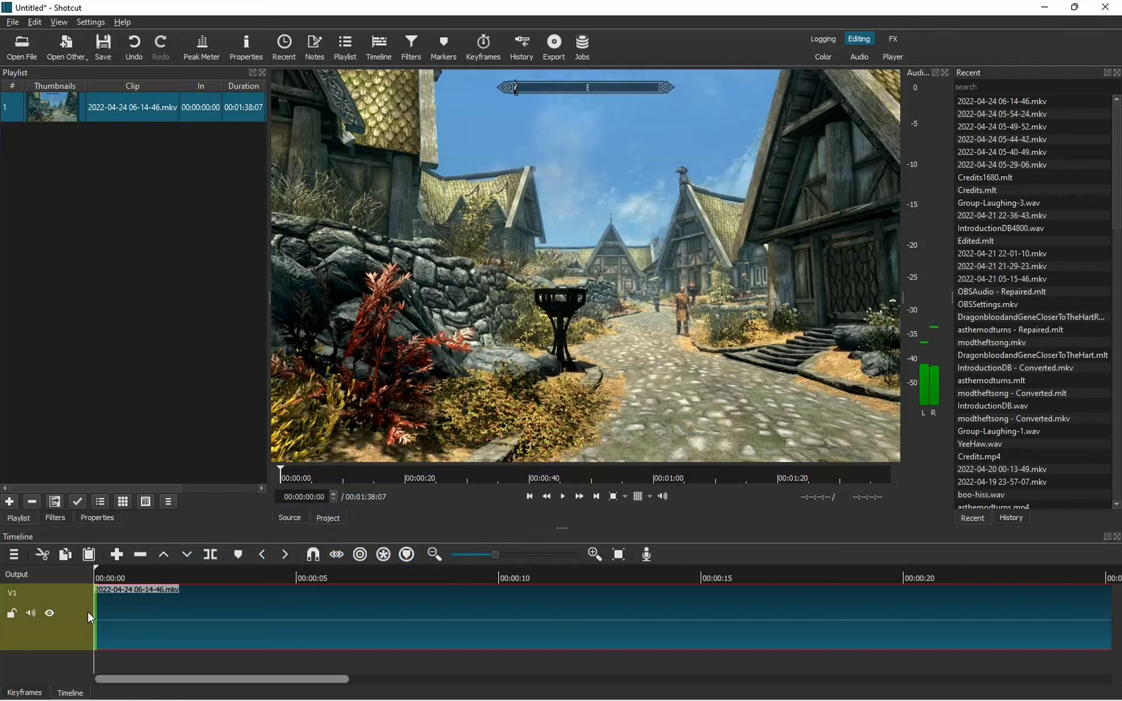
right_click(66, 584)
mouse_move(86, 588)
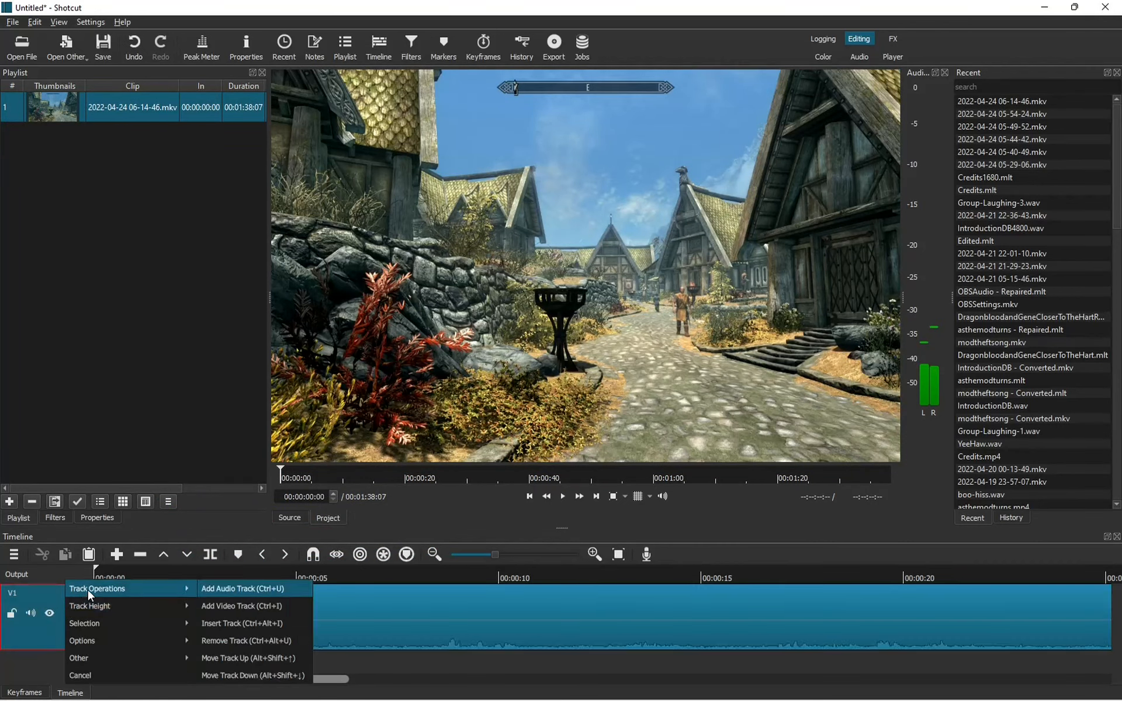
left_click(228, 588)
left_click_drag(46, 117, 97, 677)
left_click_drag(1117, 630, 1118, 683)
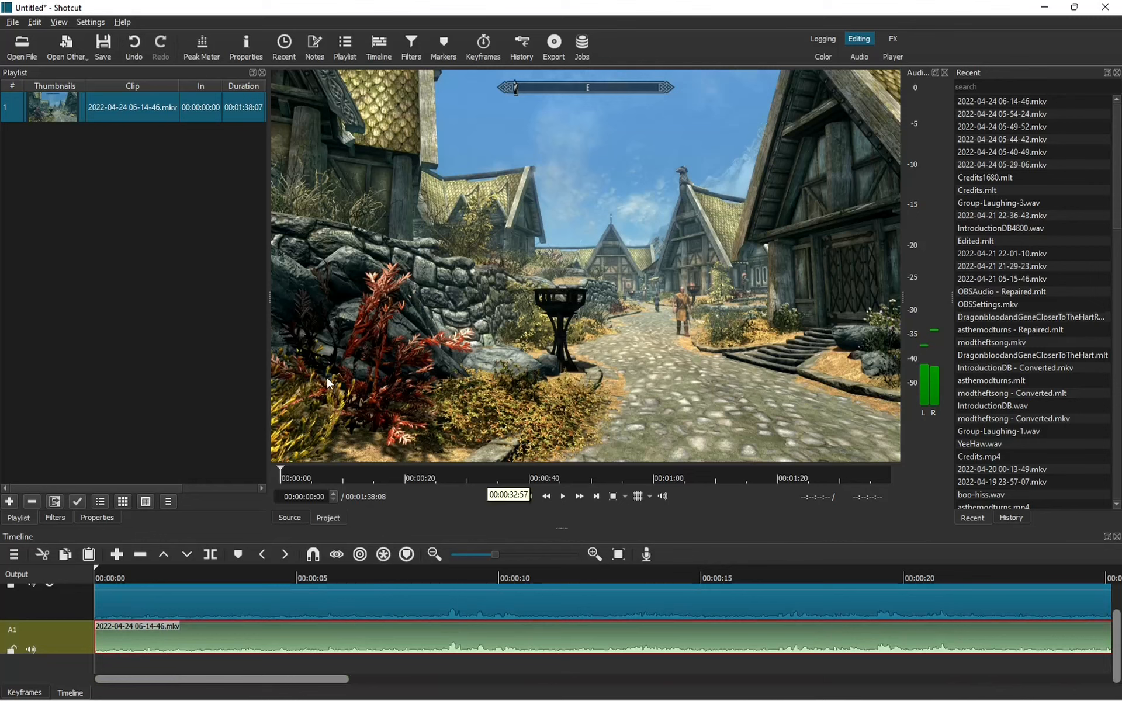
In the clip's Properties Audio section, set Track to 2: 2 ch 48 KHz aac.
left_click(87, 519)
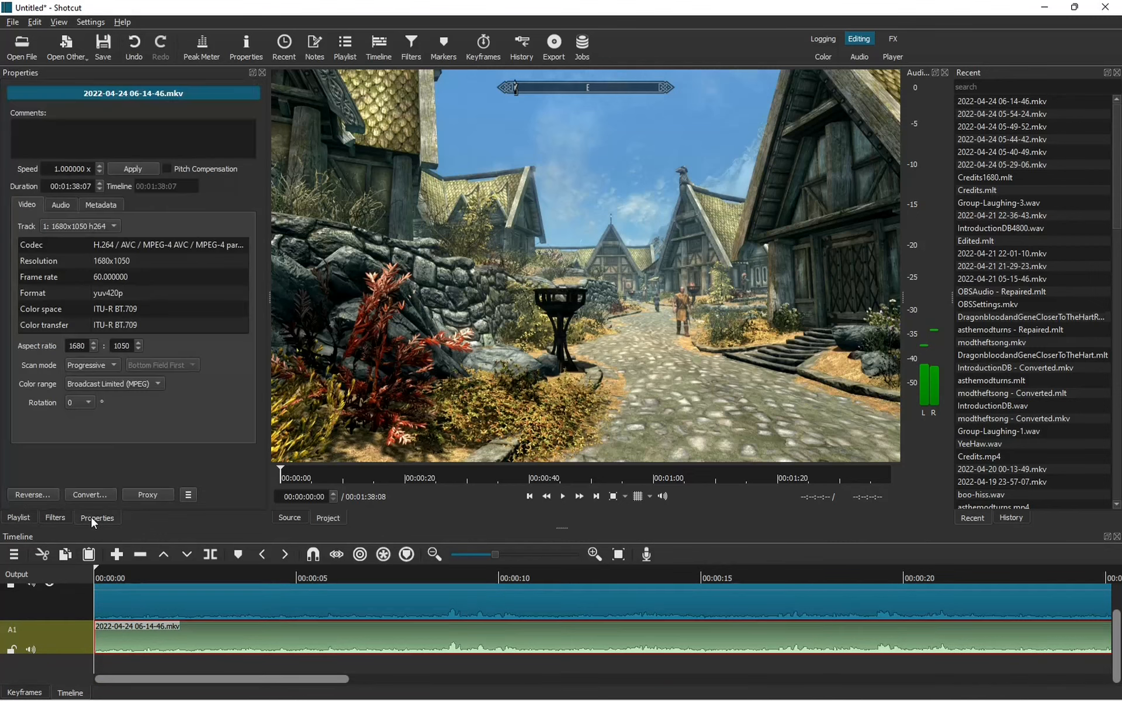
left_click(62, 205)
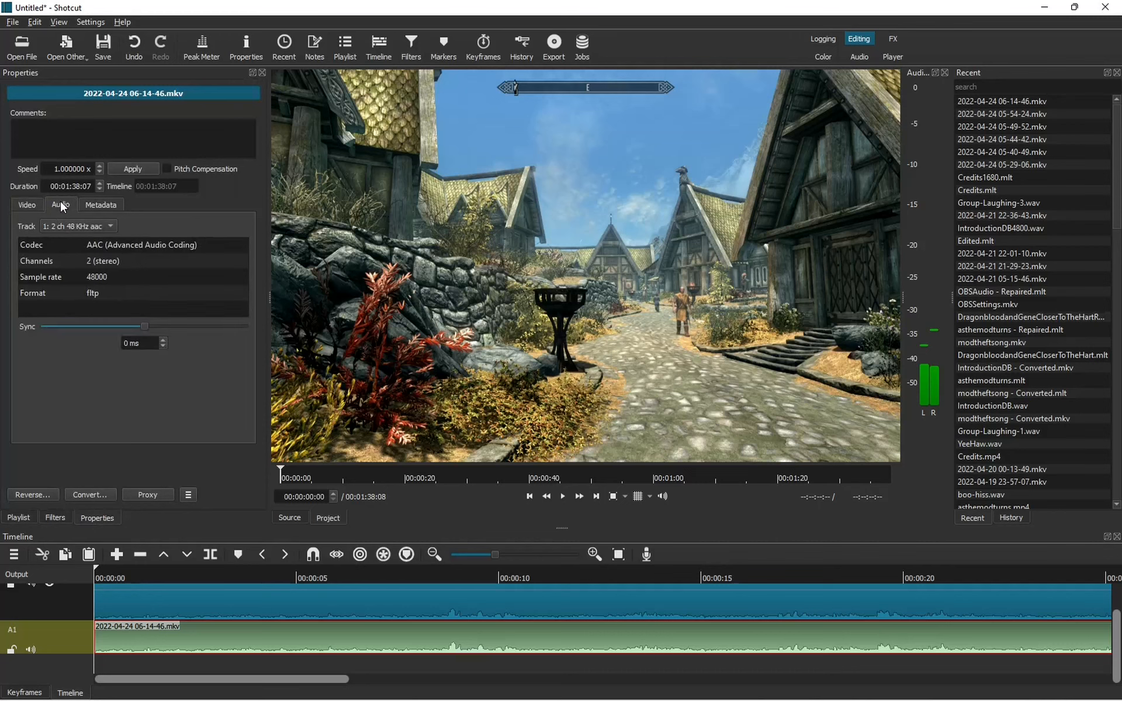
left_click(106, 228)
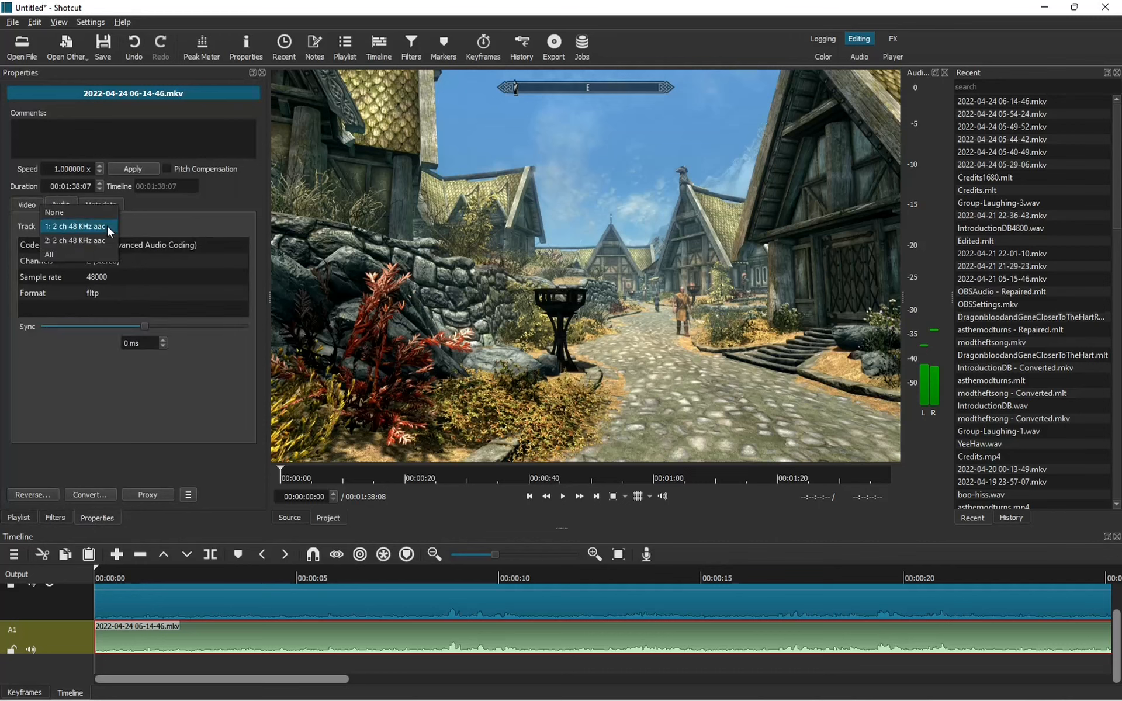
left_click(91, 241)
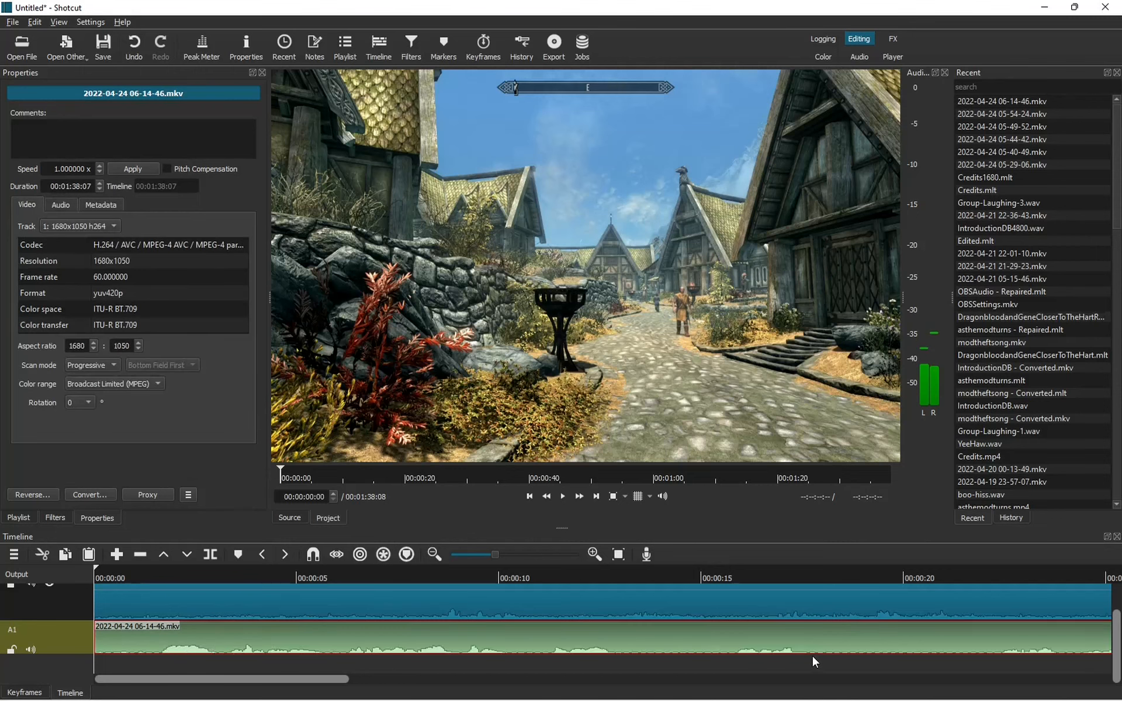
Add a Gain / Volume filter to the clip, raising its level to about 9.6 dB.
left_click(58, 514)
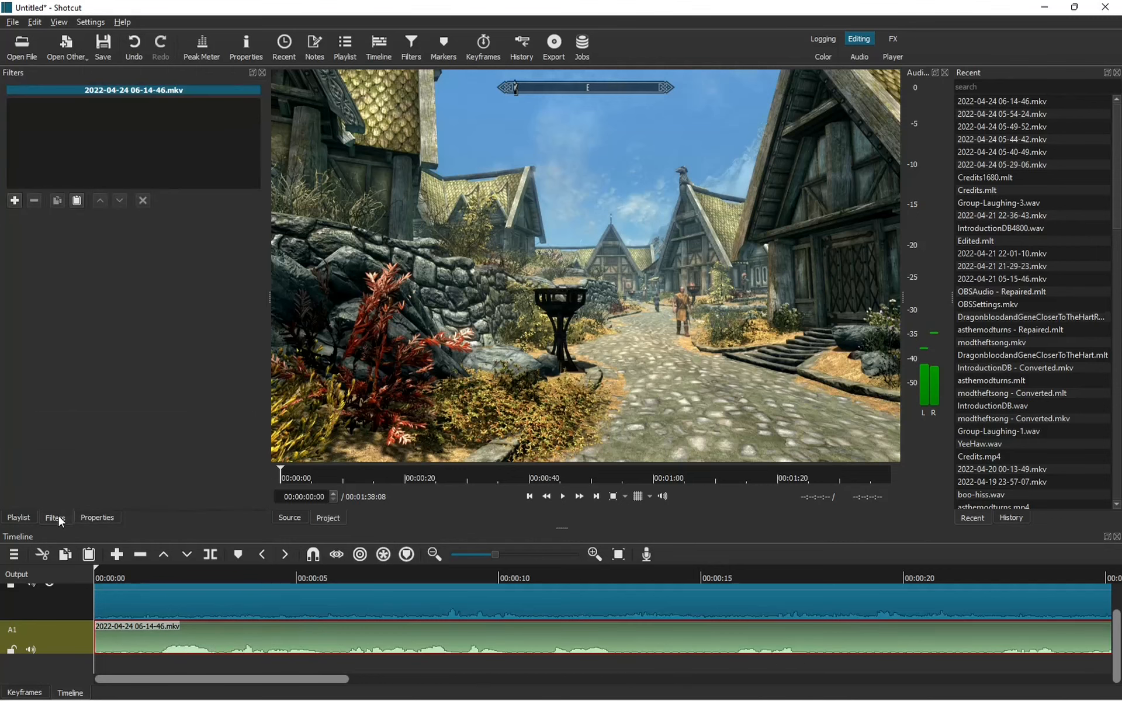
left_click(17, 201)
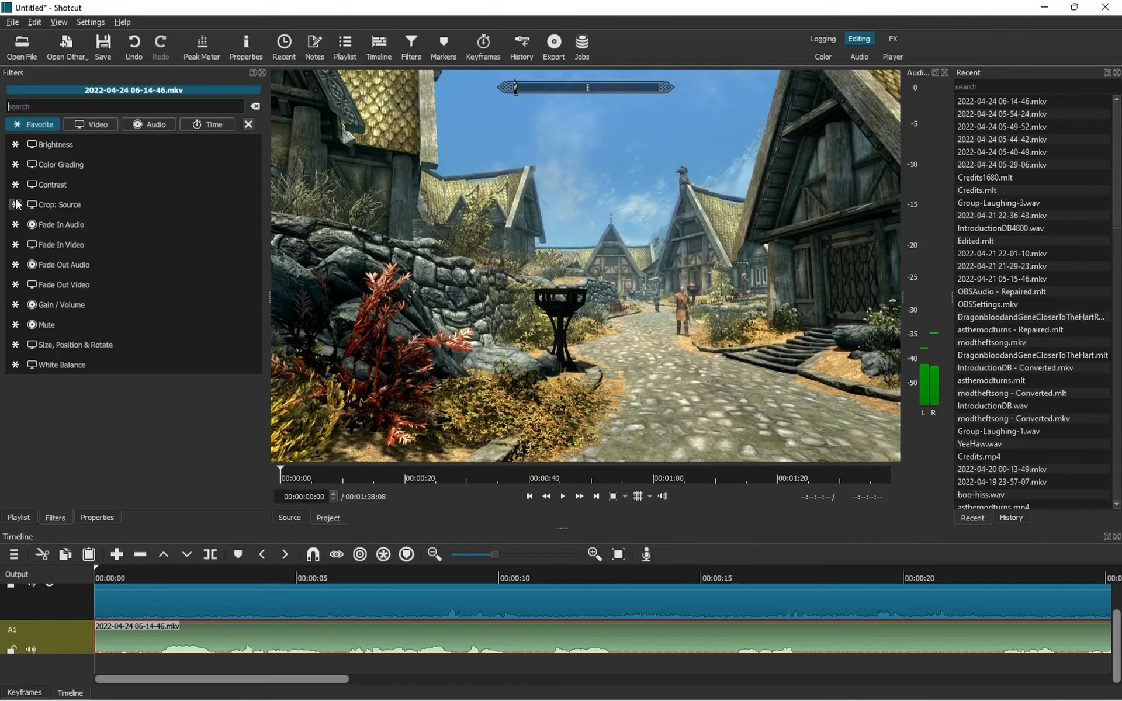
left_click(79, 299)
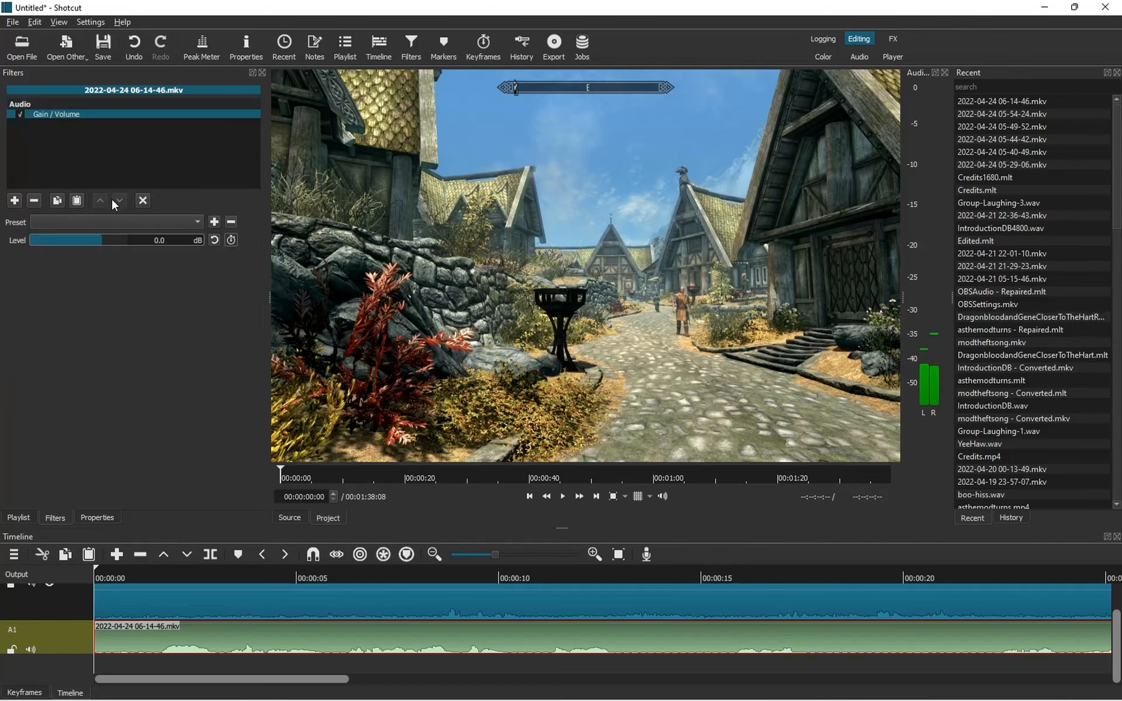
left_click_drag(103, 236, 114, 237)
Give the V1 video clip its own Gain / Volume filter raised above 5 dB.
left_click(259, 601)
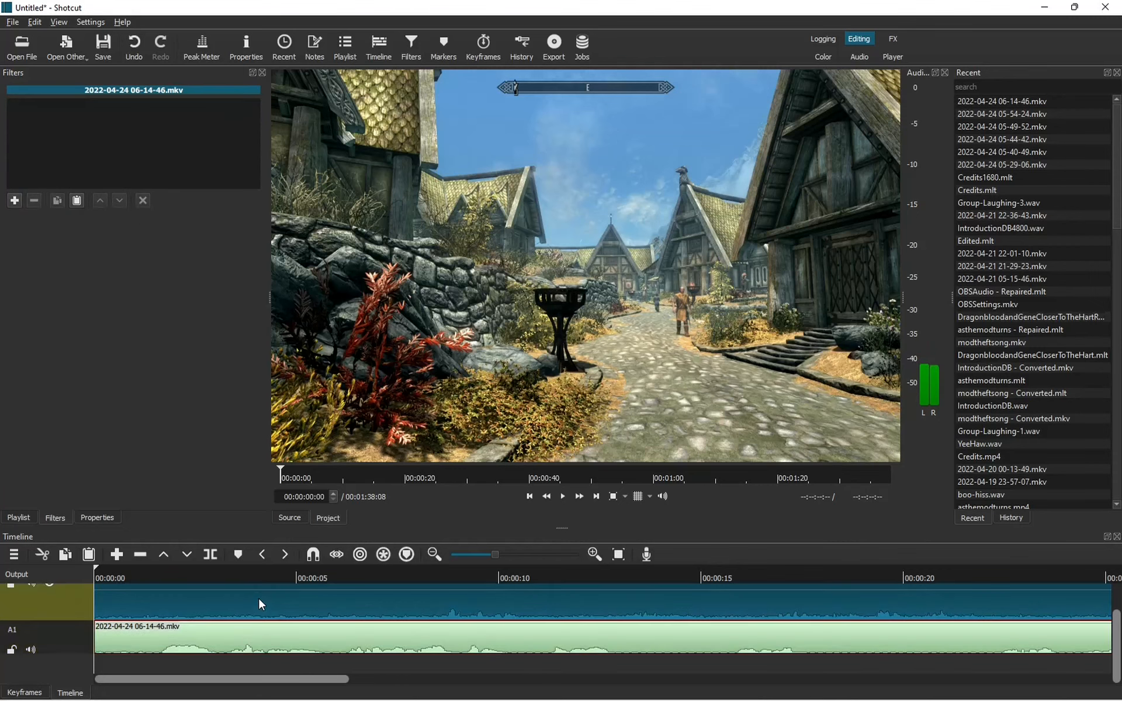
left_click(15, 201)
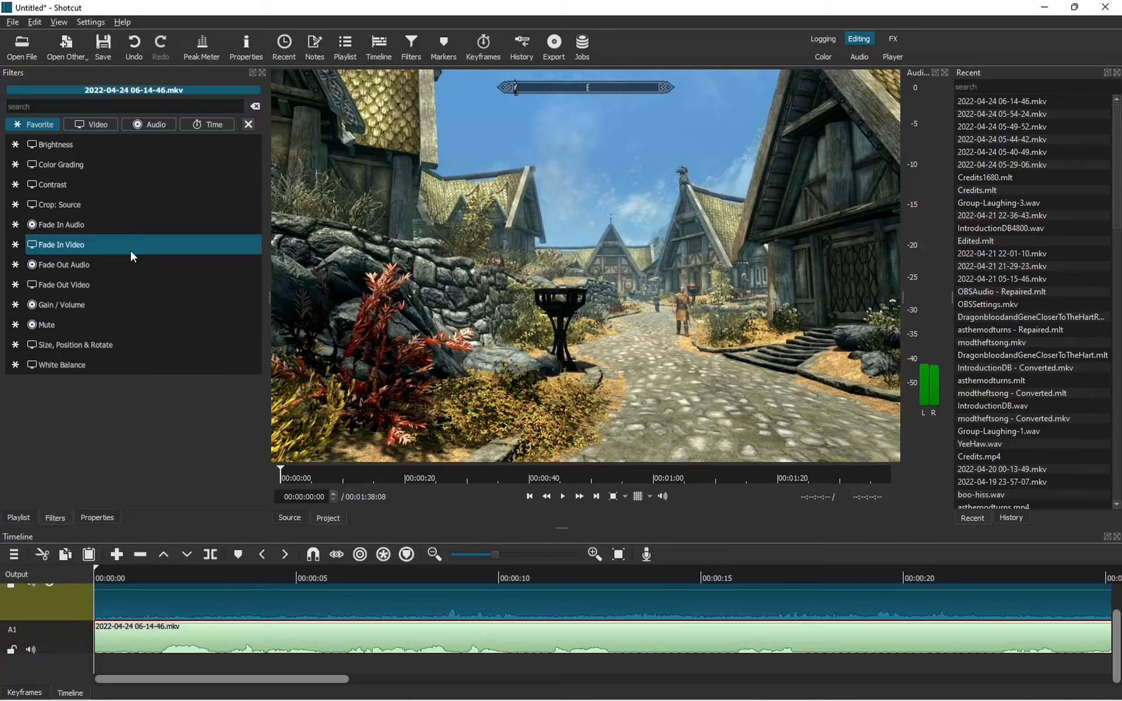
left_click(100, 307)
left_click_drag(103, 239, 110, 237)
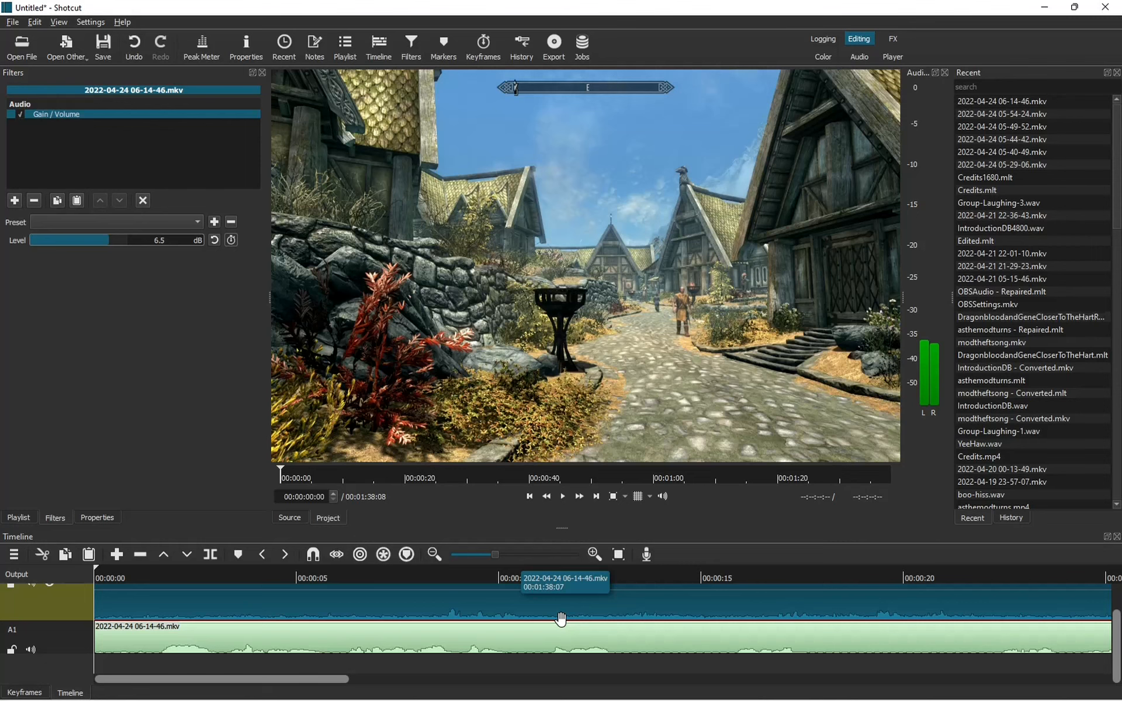
Select the A1 audio clip and scrub the playhead from about 6 seconds onward to check.
left_click(555, 650)
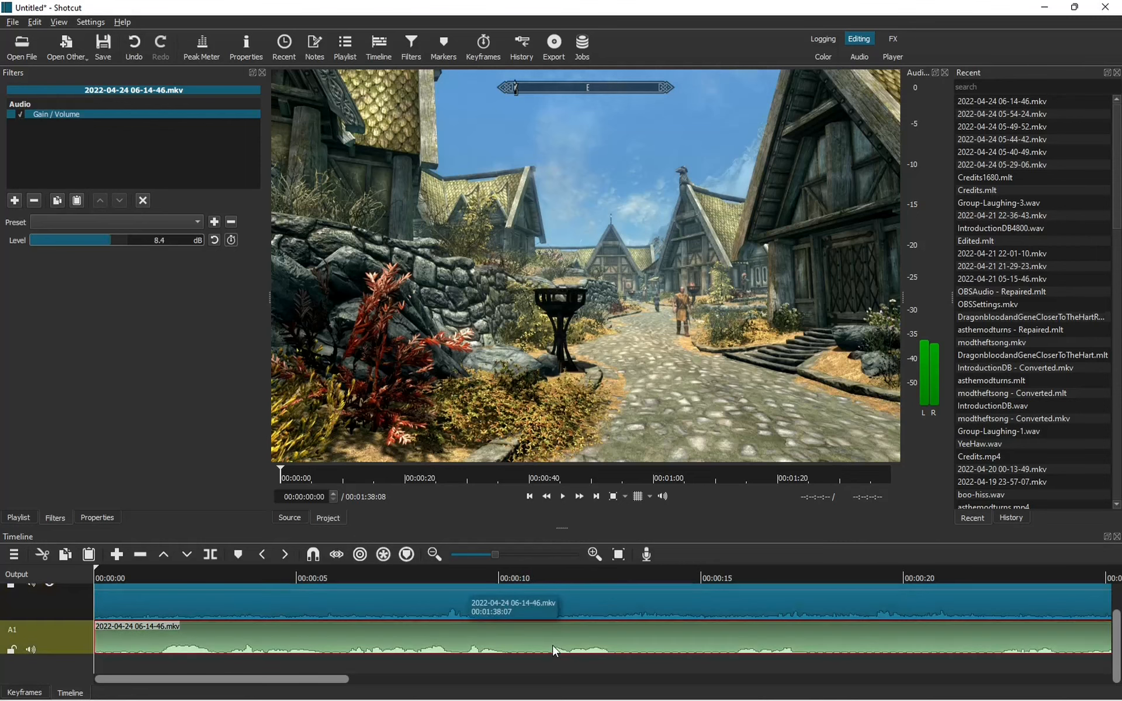
left_click(340, 577)
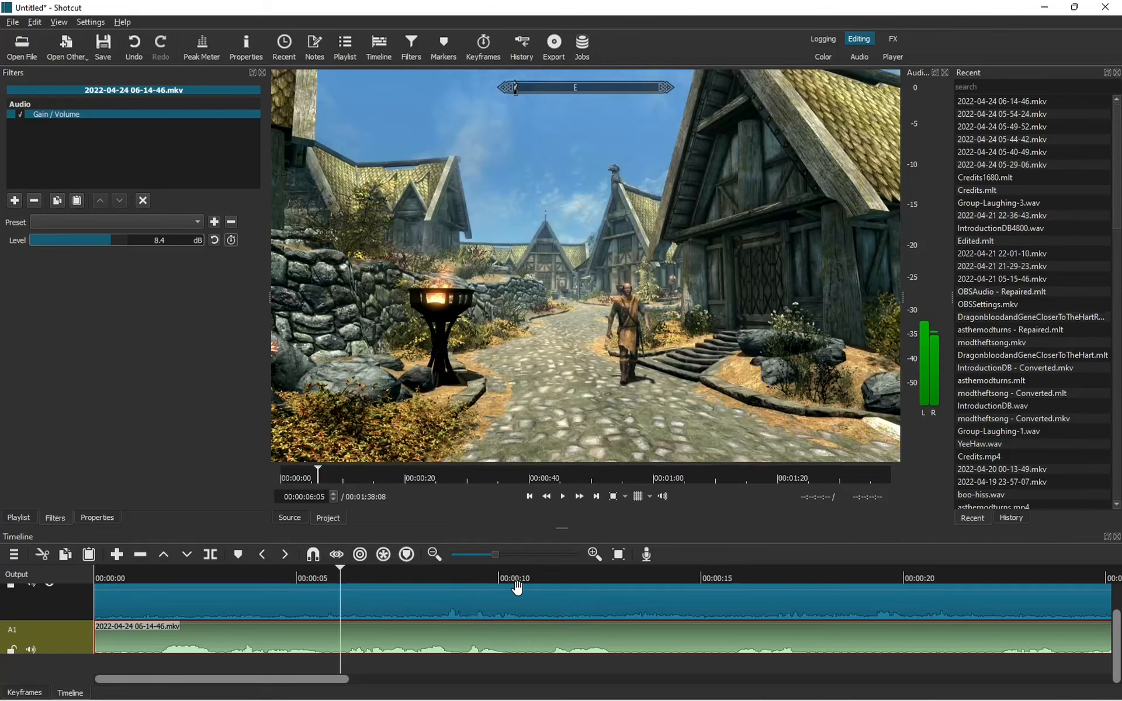
left_click_drag(336, 575, 526, 586)
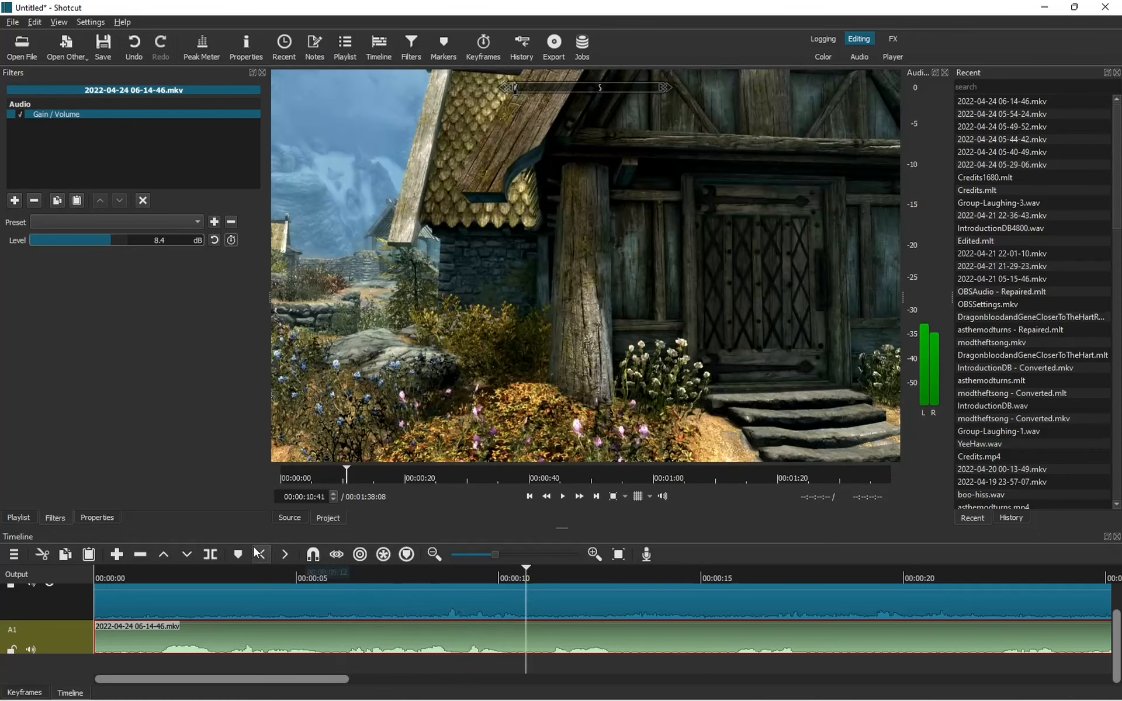
Split the A1 audio at about 10 seconds and again at 00:00:05:54.
left_click(209, 556)
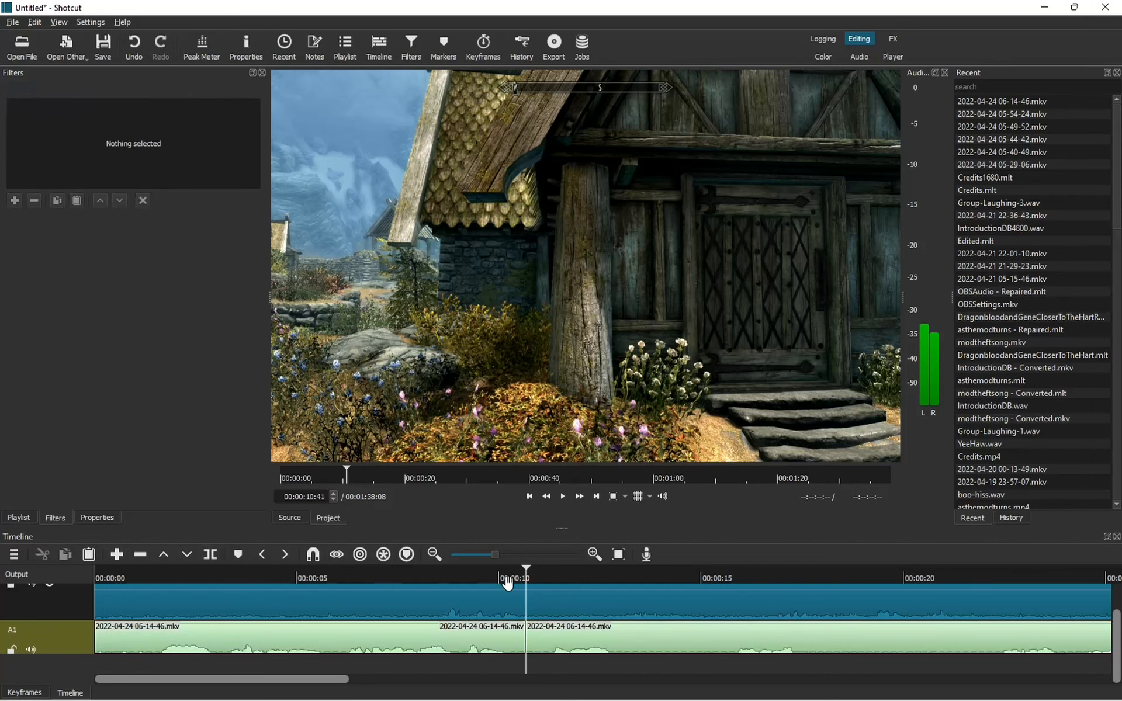
left_click_drag(526, 579, 332, 582)
left_click(210, 555)
Lift out the middle audio piece, leaving an empty gap on A1.
left_click(497, 651)
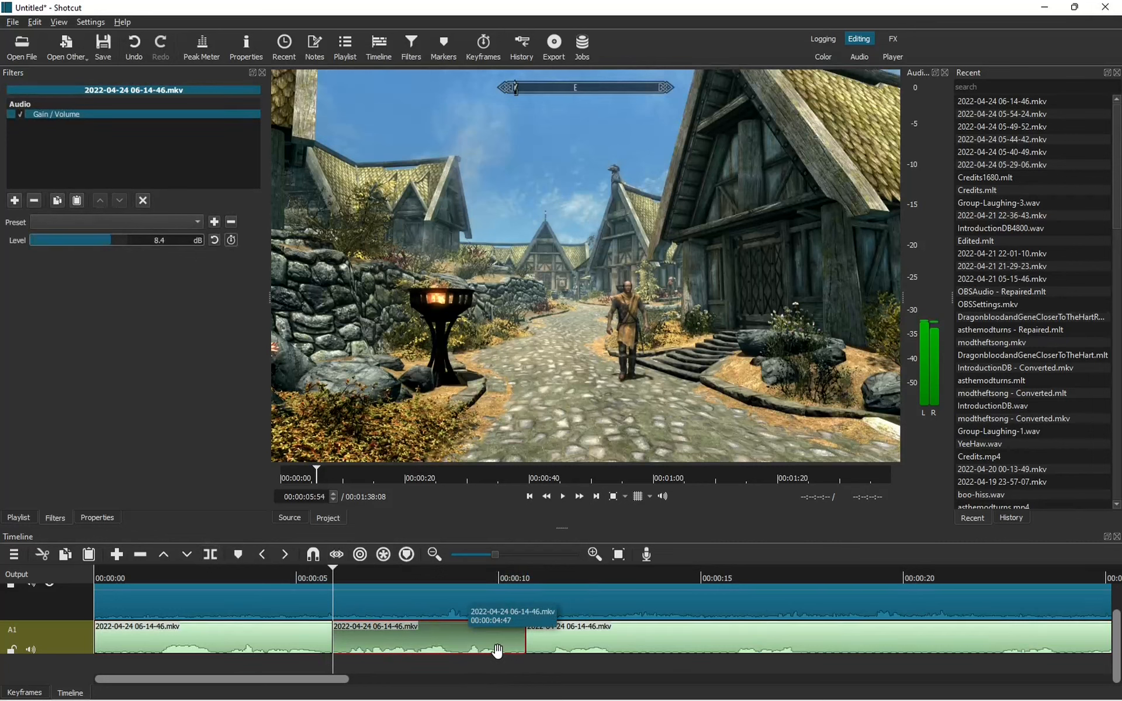
right_click(491, 649)
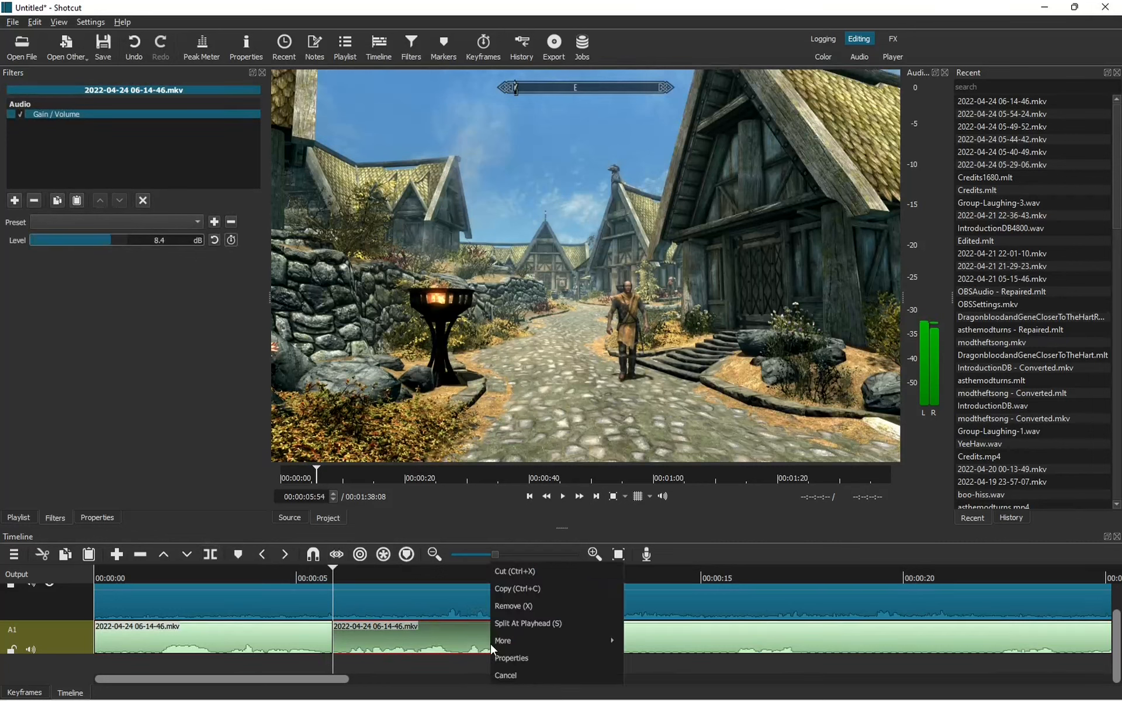
left_click(511, 607)
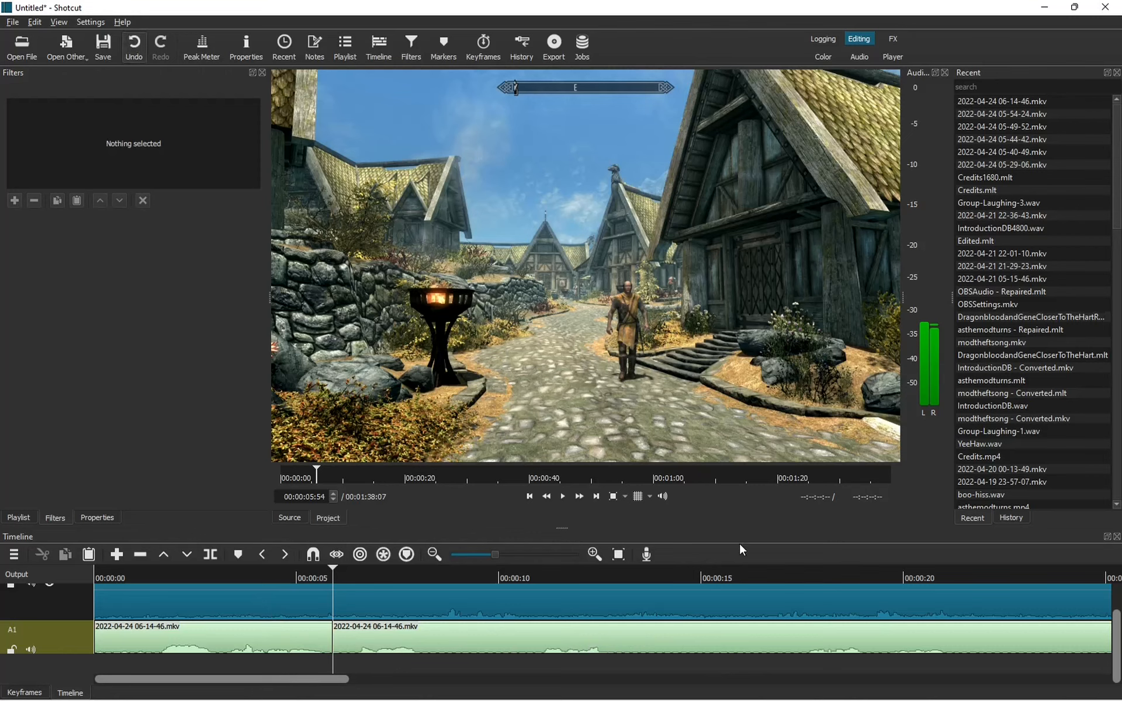
key("ctrl+z")
left_click(501, 643)
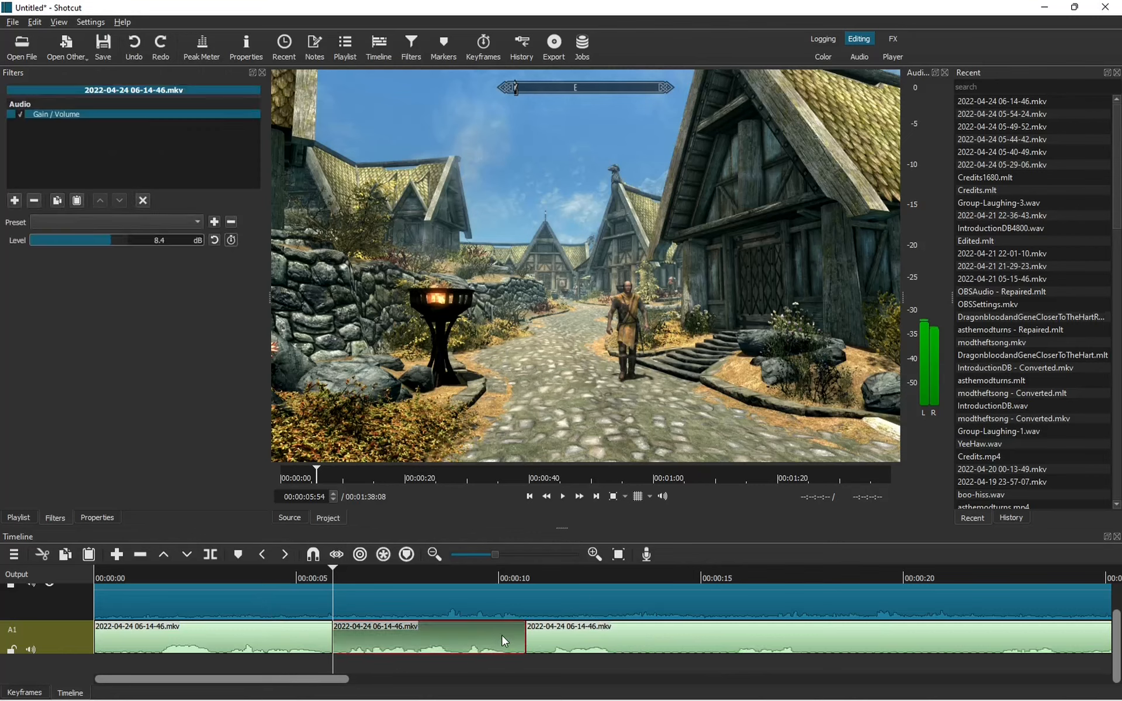
key("Delete")
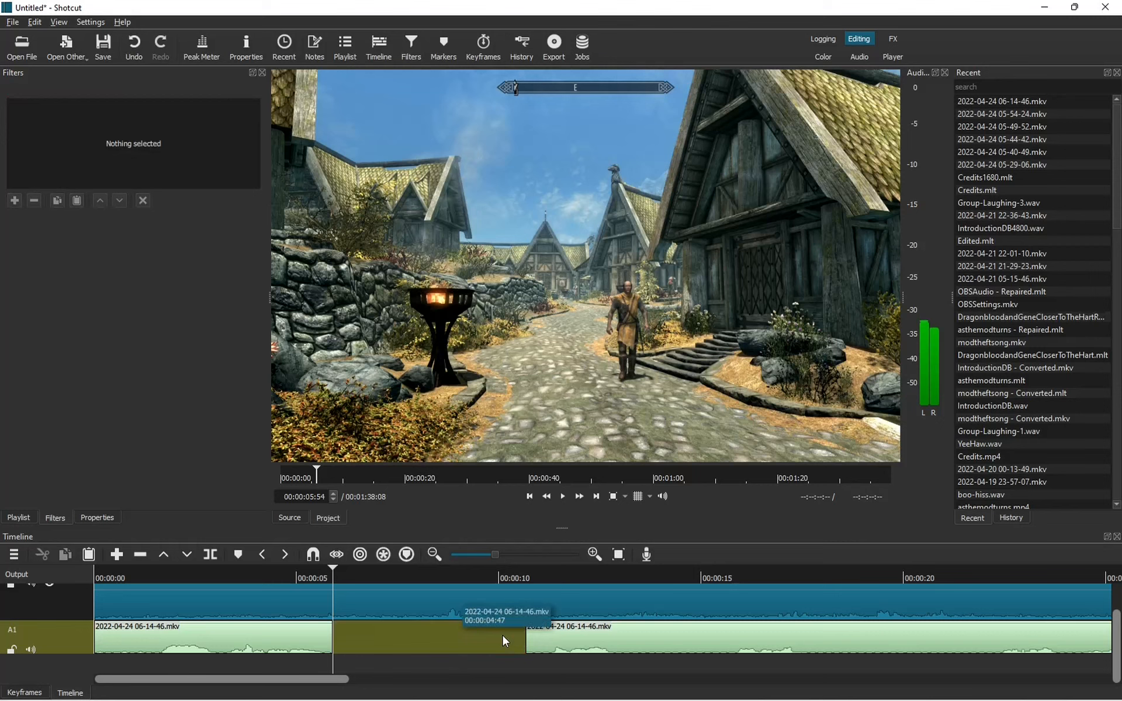
Move the playhead to 00:00:07:22 and select the V1 video clip.
mouse_move(667, 699)
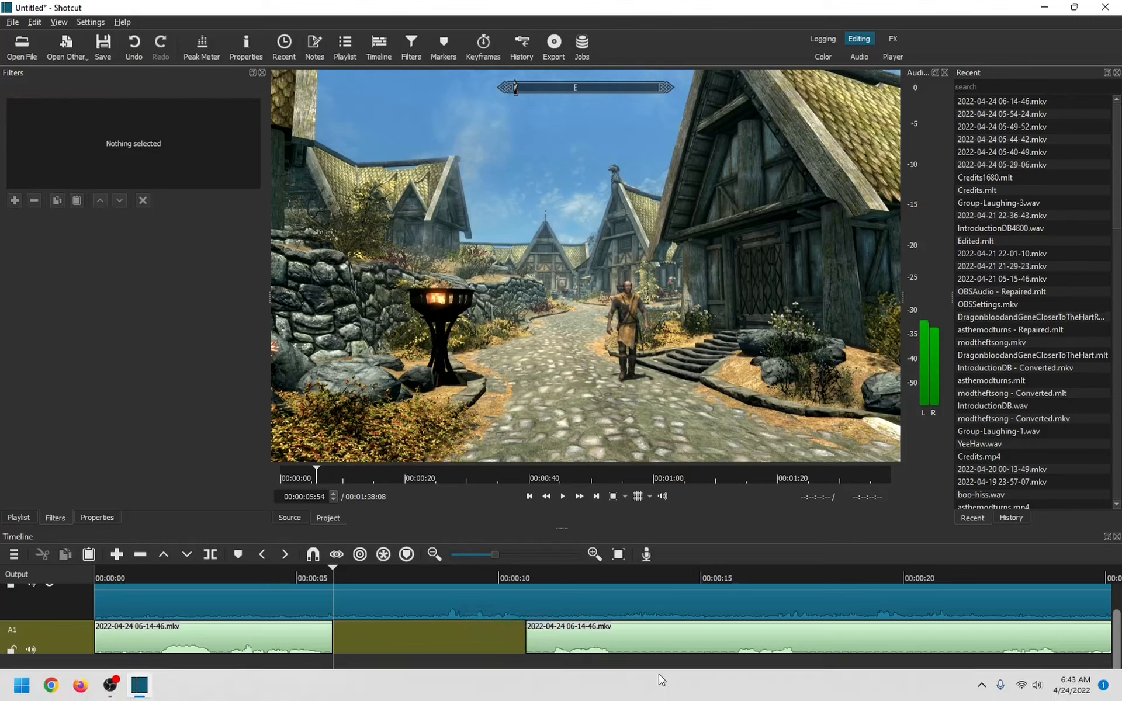
left_click(391, 576)
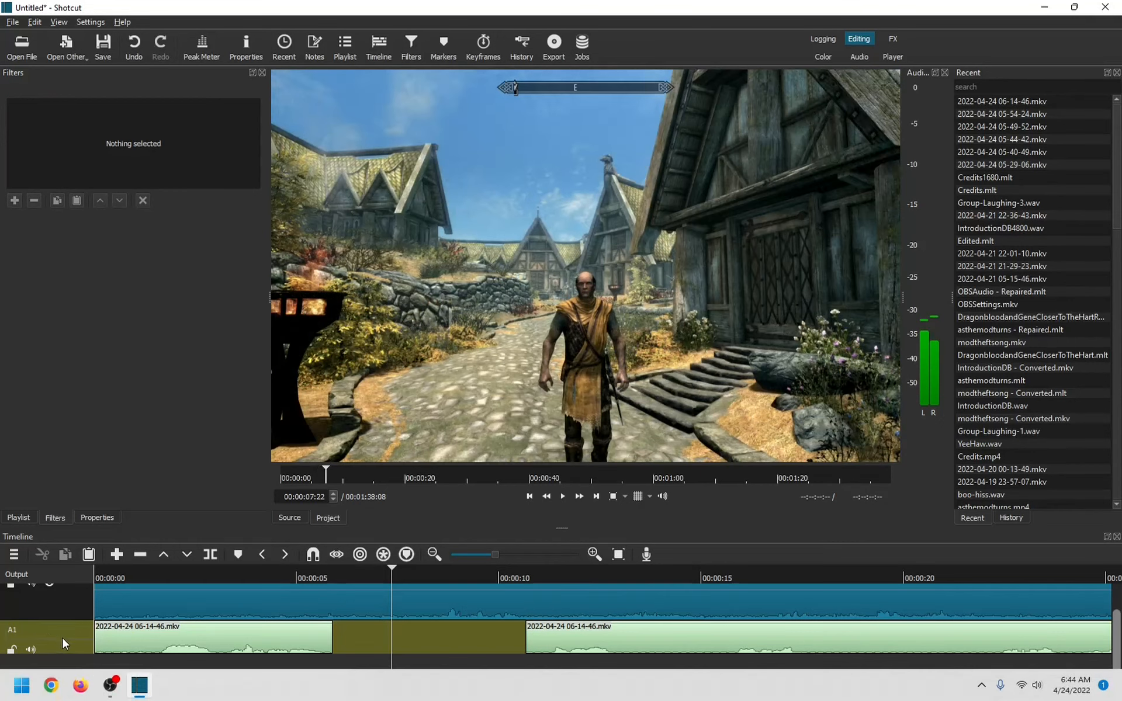
left_click(444, 612)
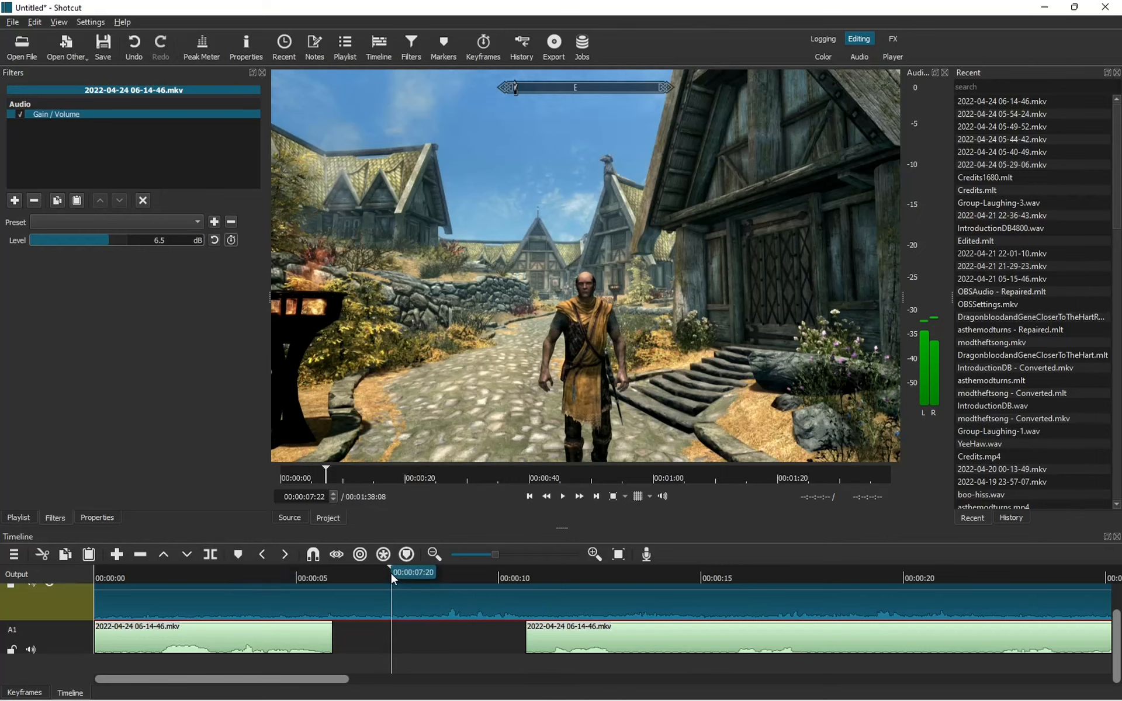
Split the V1 clip at 00:00:06:26, then move the playhead toward the 10-second mark.
left_click_drag(390, 571, 353, 571)
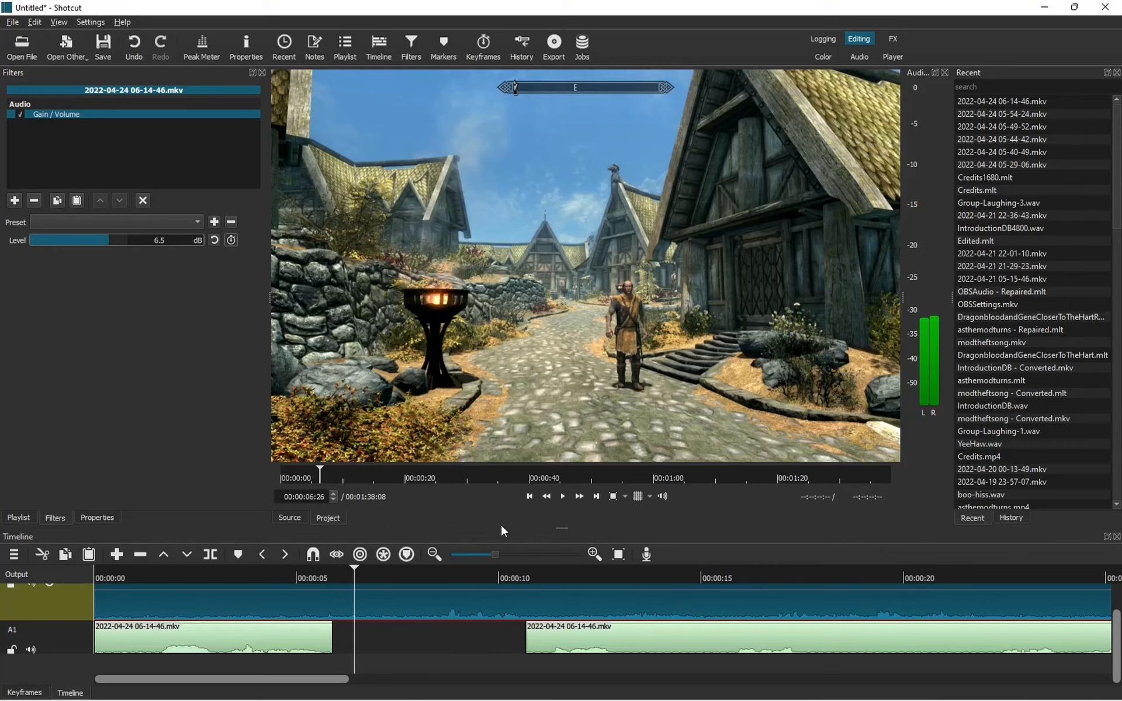
left_click(213, 554)
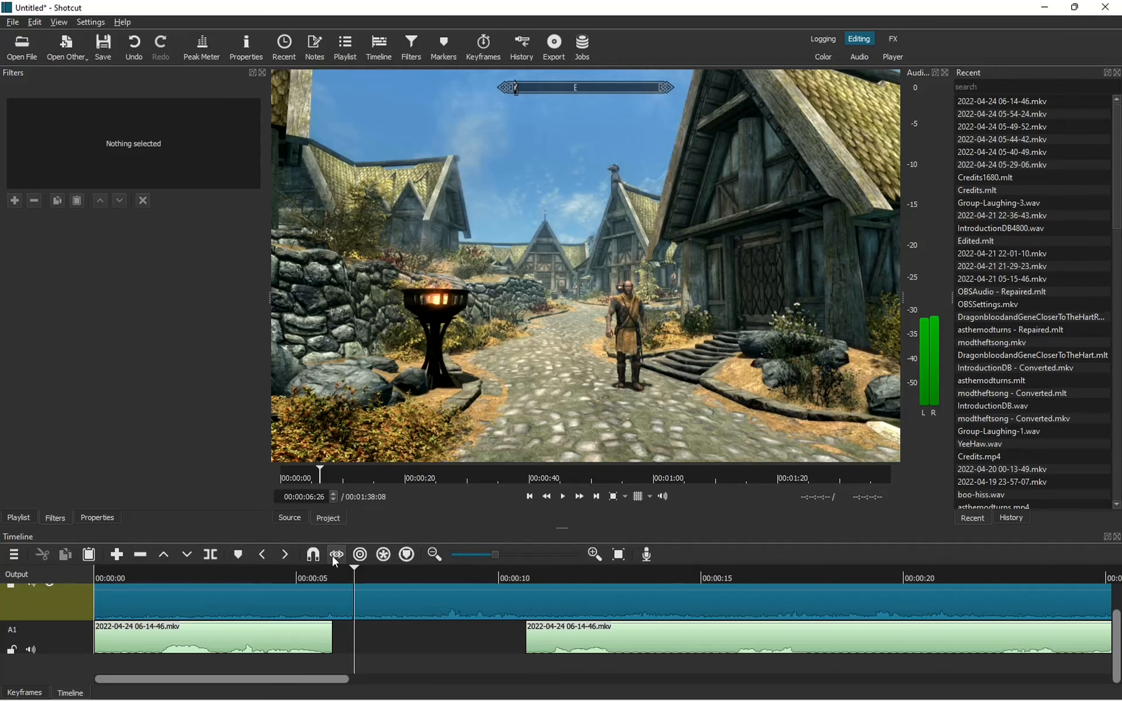
left_click_drag(355, 570, 494, 576)
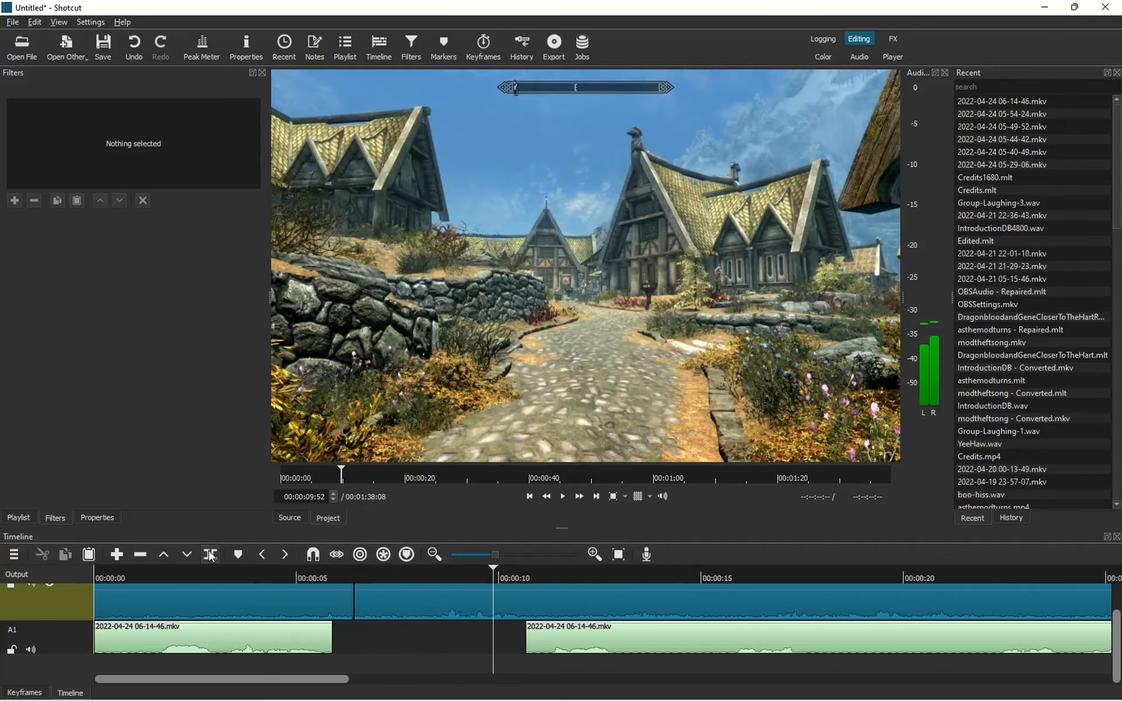
Split V1 near 10 seconds and ripple-remove the middle piece across all tracks, overlapping the remaining clips.
left_click(210, 555)
left_click(375, 602)
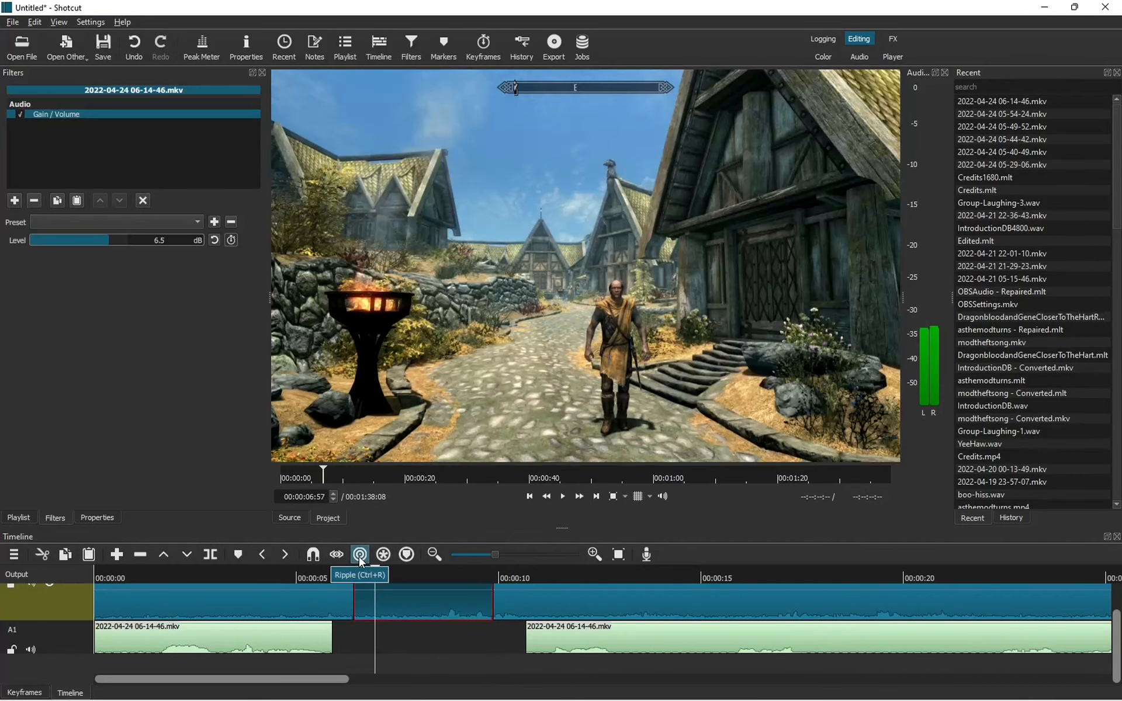
left_click(382, 555)
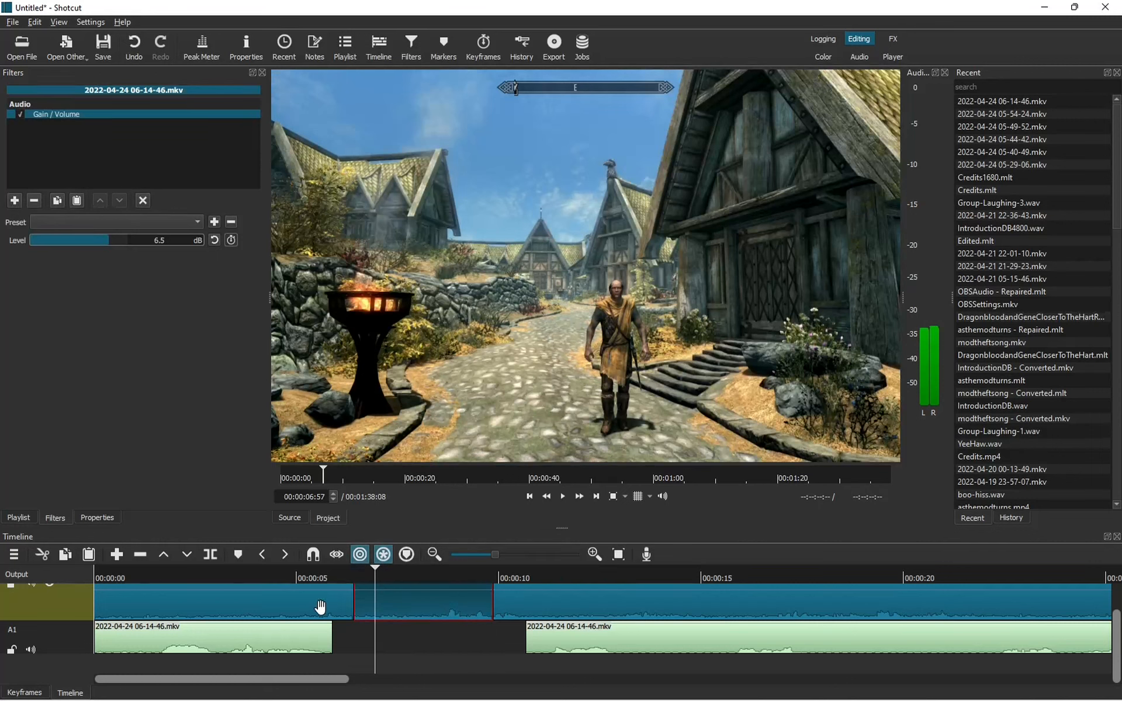
right_click(418, 608)
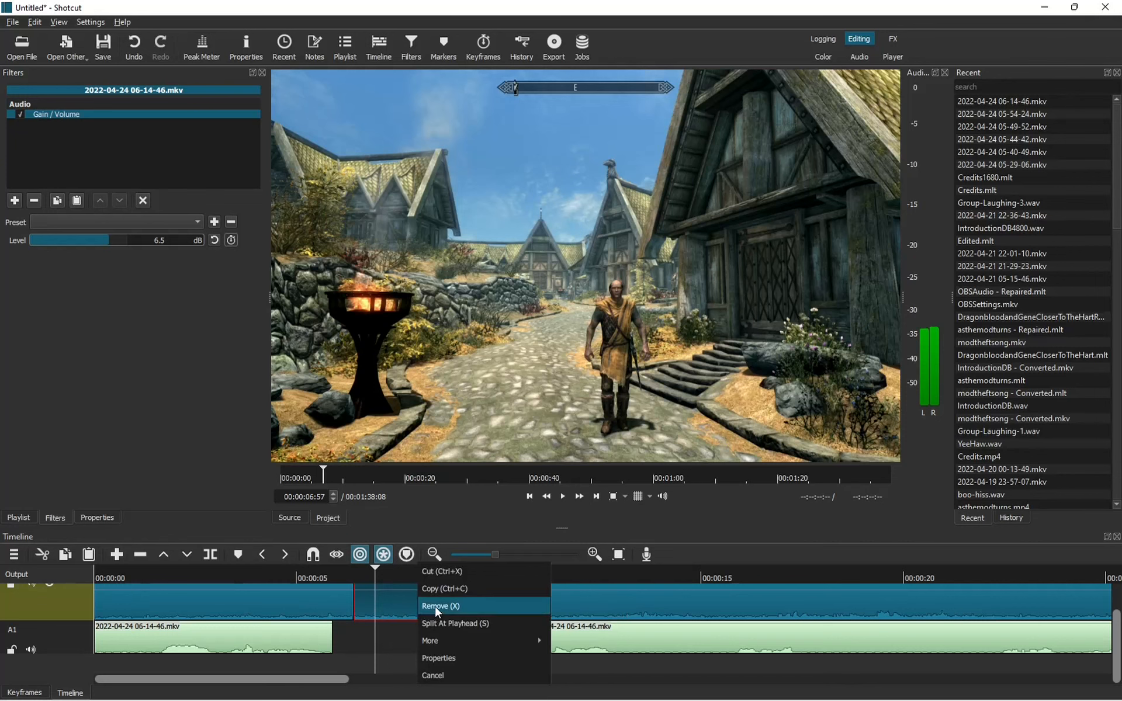
left_click(436, 605)
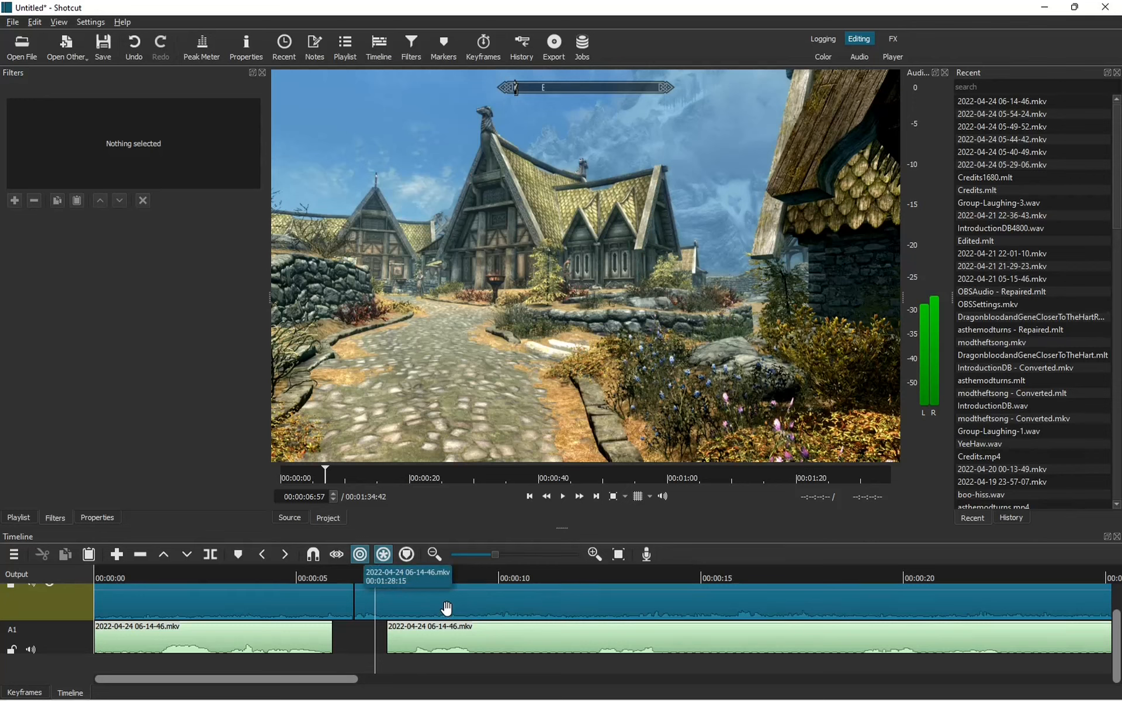
left_click_drag(447, 608, 403, 615)
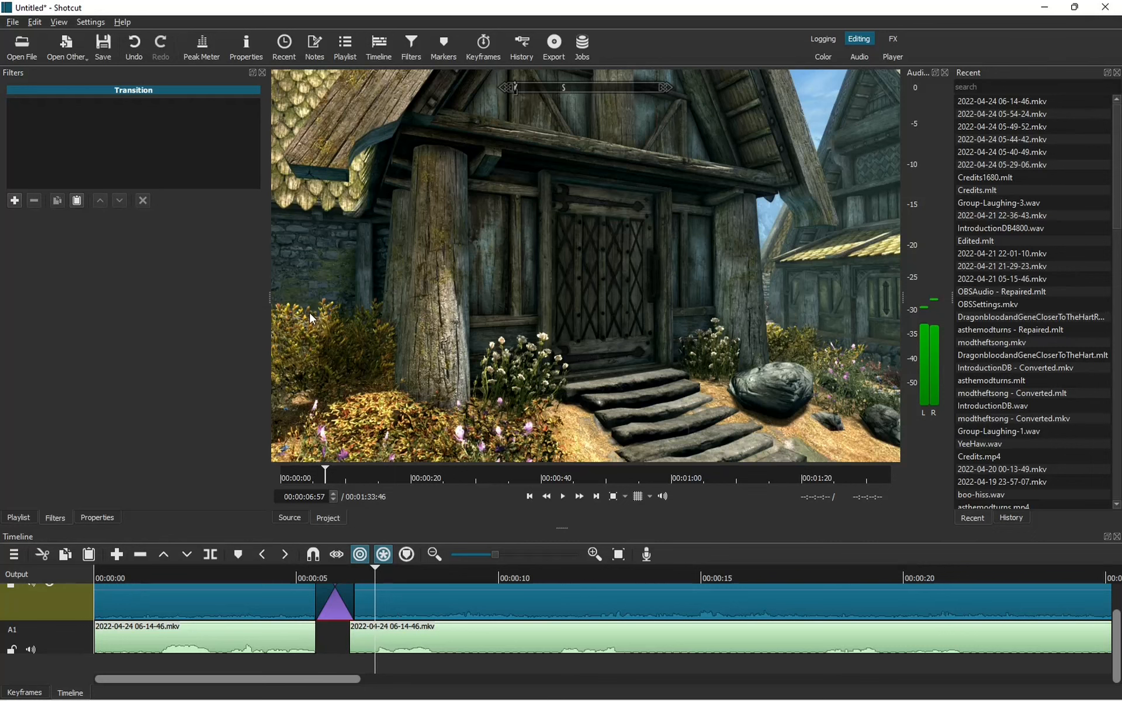
Redo the overlap of the second V1 clip onto the first, then play back the transition.
left_click(132, 47)
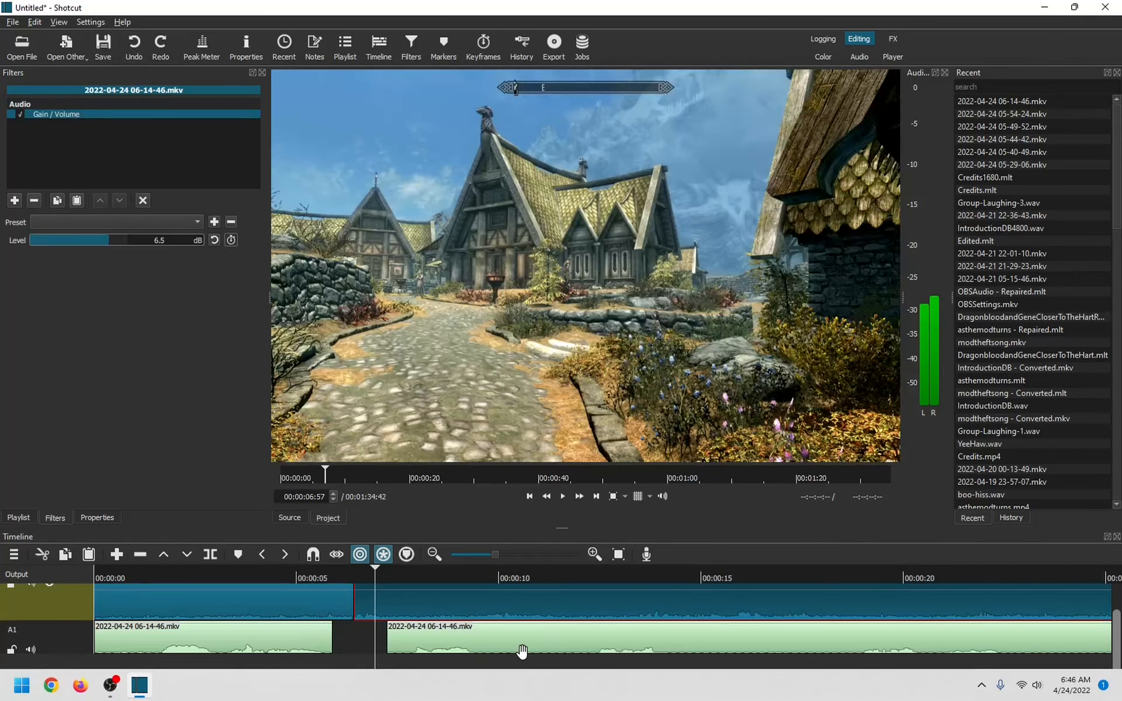
left_click_drag(438, 607, 411, 614)
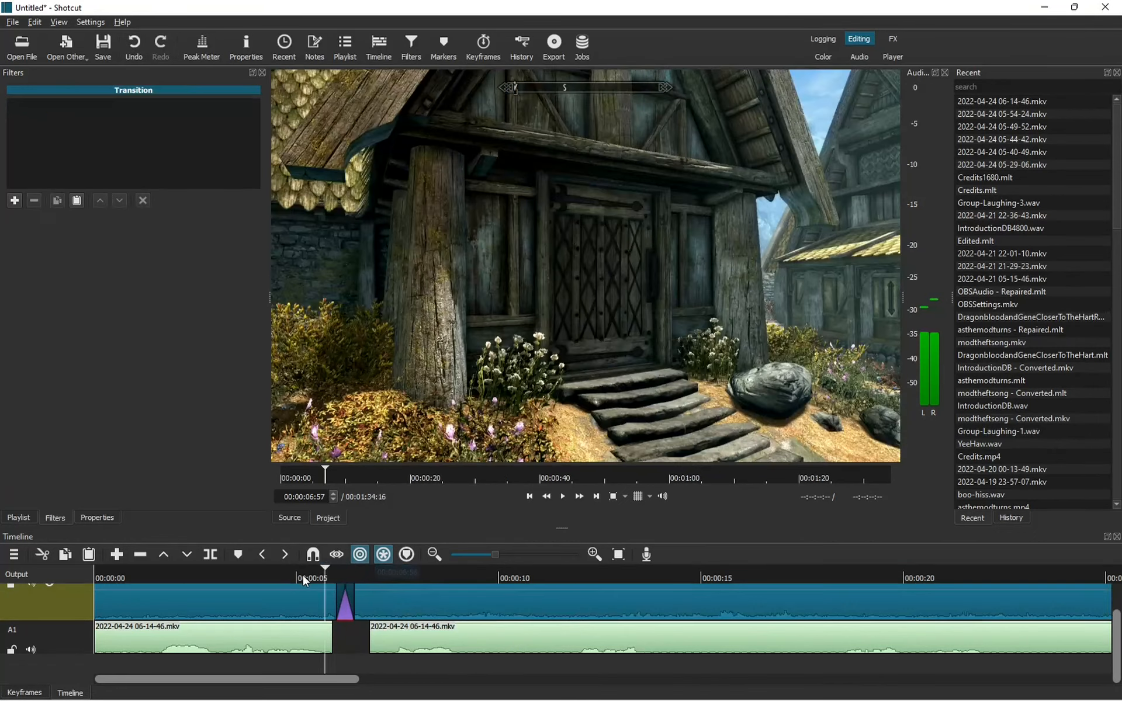
left_click_drag(303, 576, 274, 578)
left_click(561, 498)
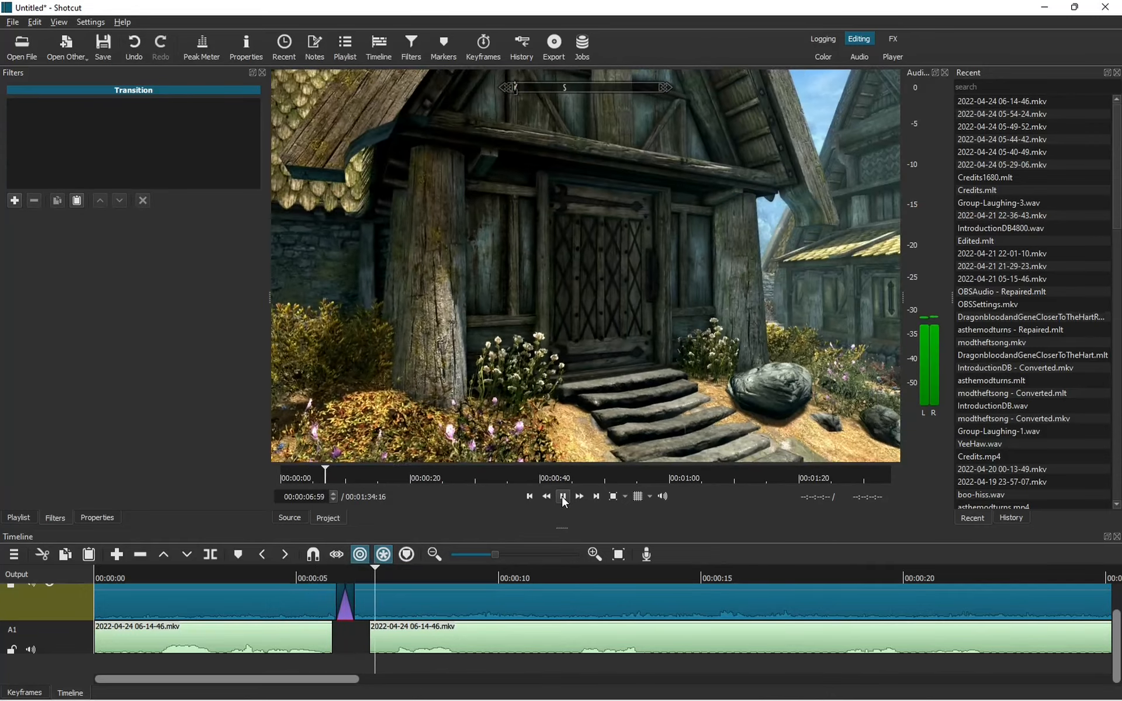
left_click(563, 496)
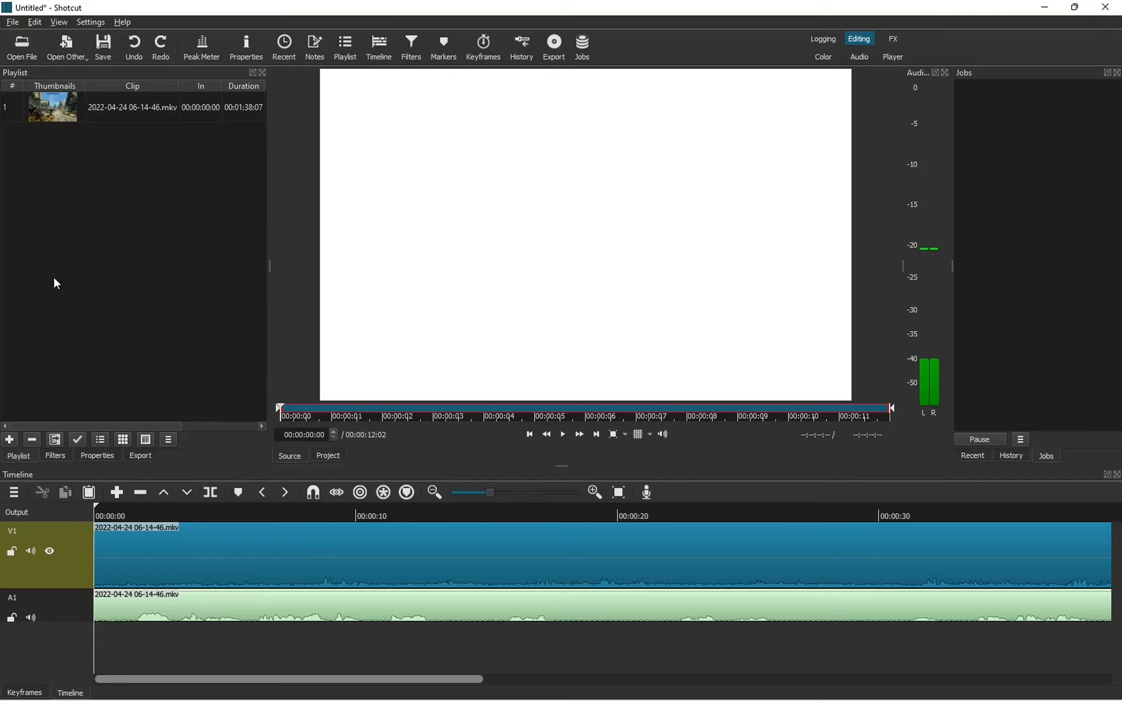
Add Jenassa.wav to the playlist, create audio track A2, and place the voice clip at its start.
left_click(9, 440)
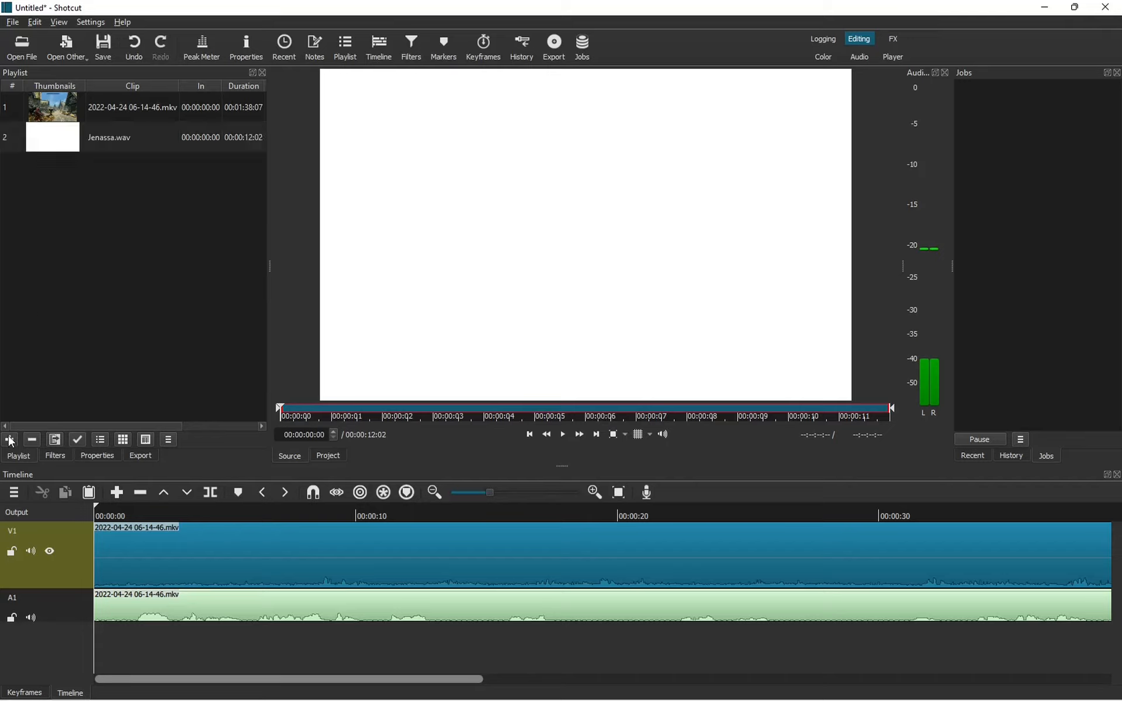
right_click(84, 605)
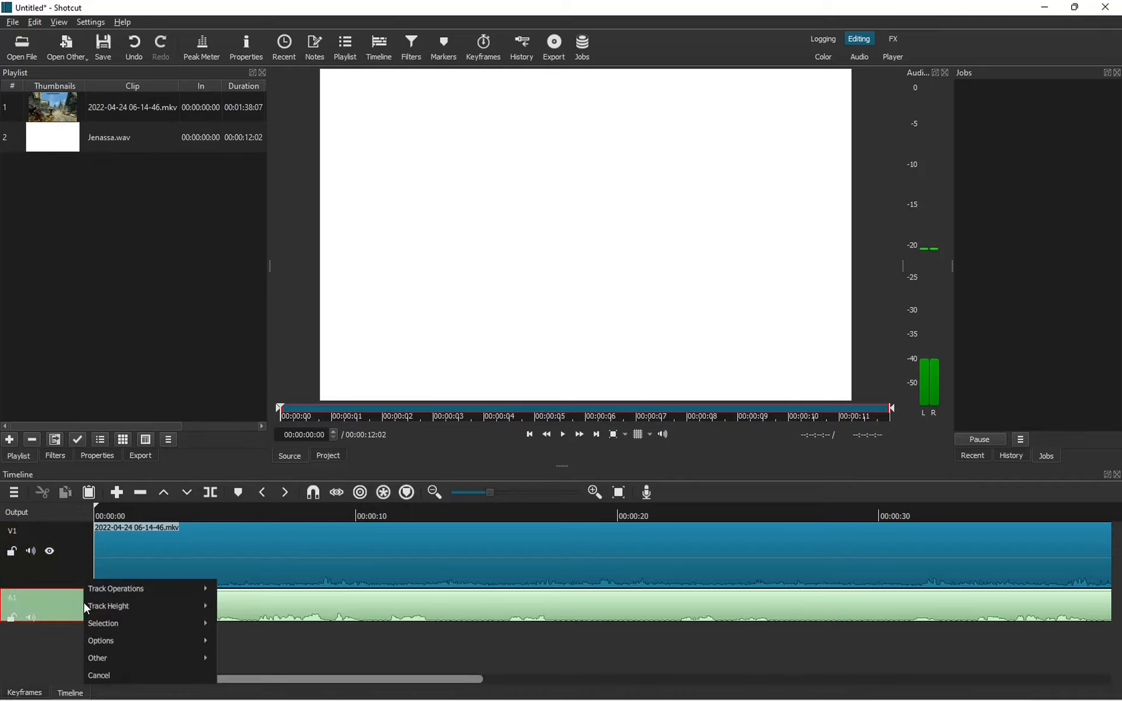
mouse_move(100, 590)
left_click(275, 590)
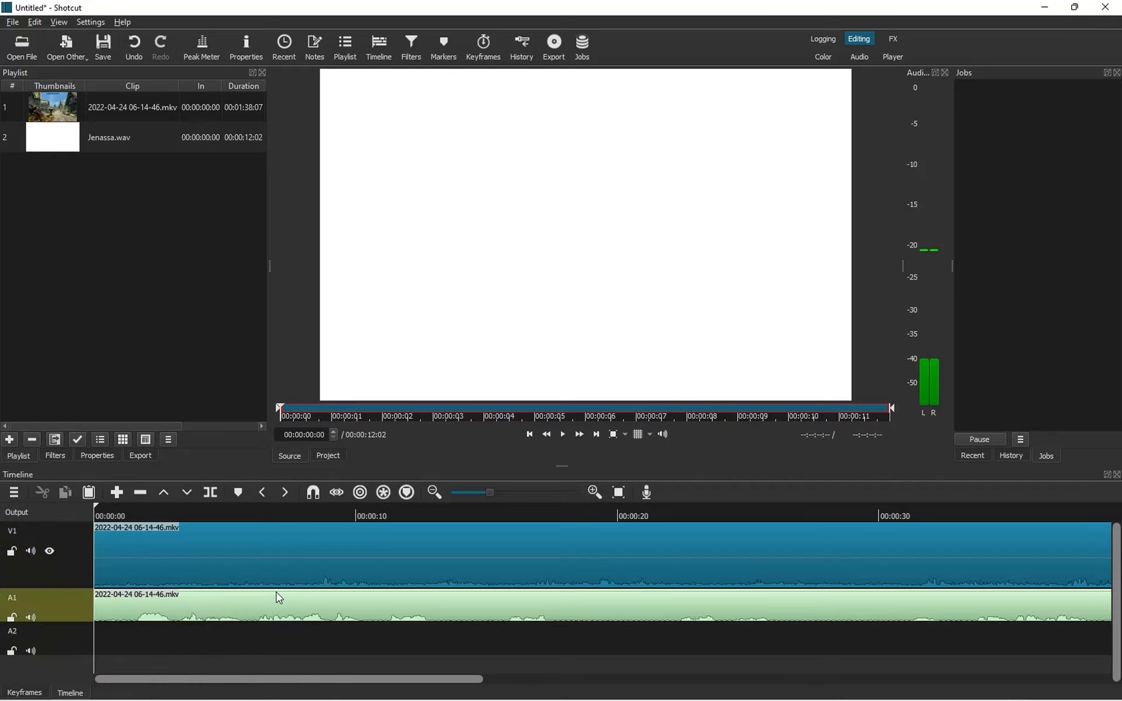
left_click_drag(65, 143, 96, 649)
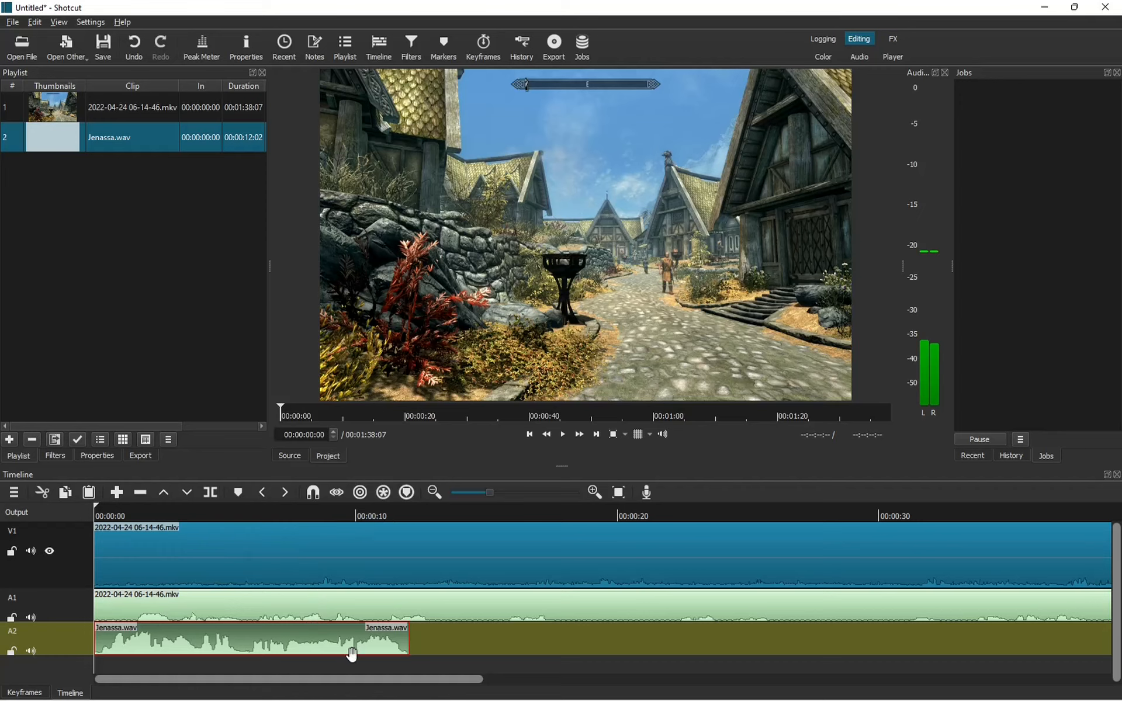
With ripple on all tracks and A2 locked, push the Skyrim clip about ten seconds later.
left_click(360, 493)
left_click(383, 493)
left_click(11, 650)
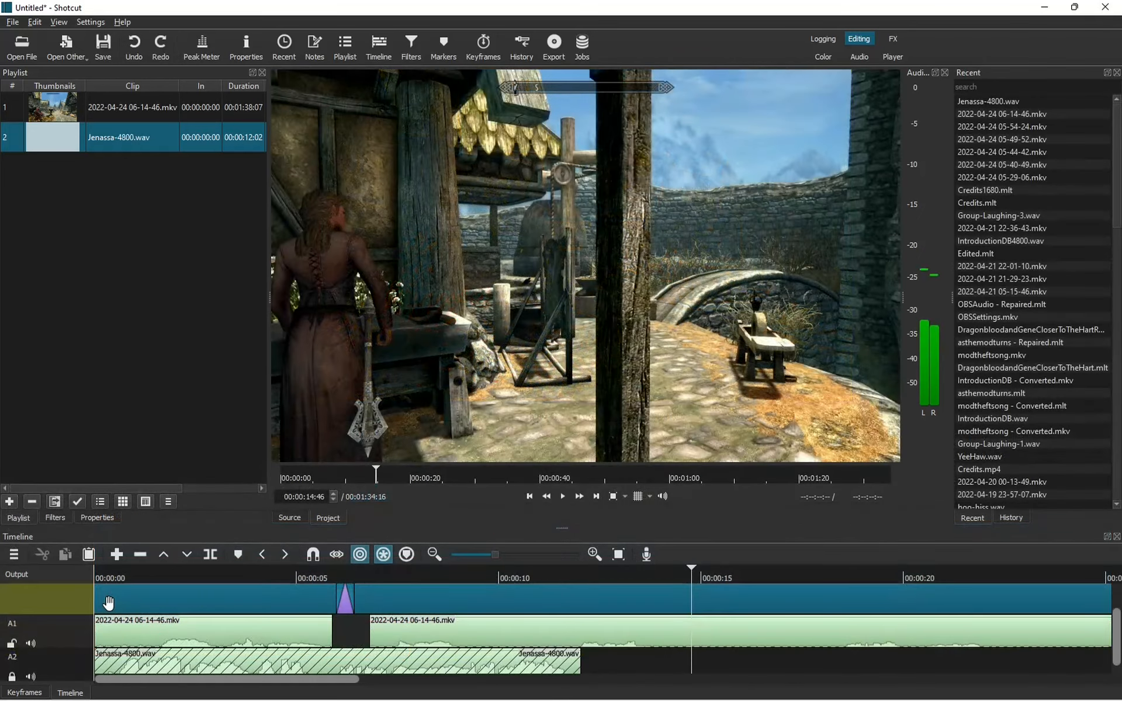
left_click_drag(130, 602, 567, 606)
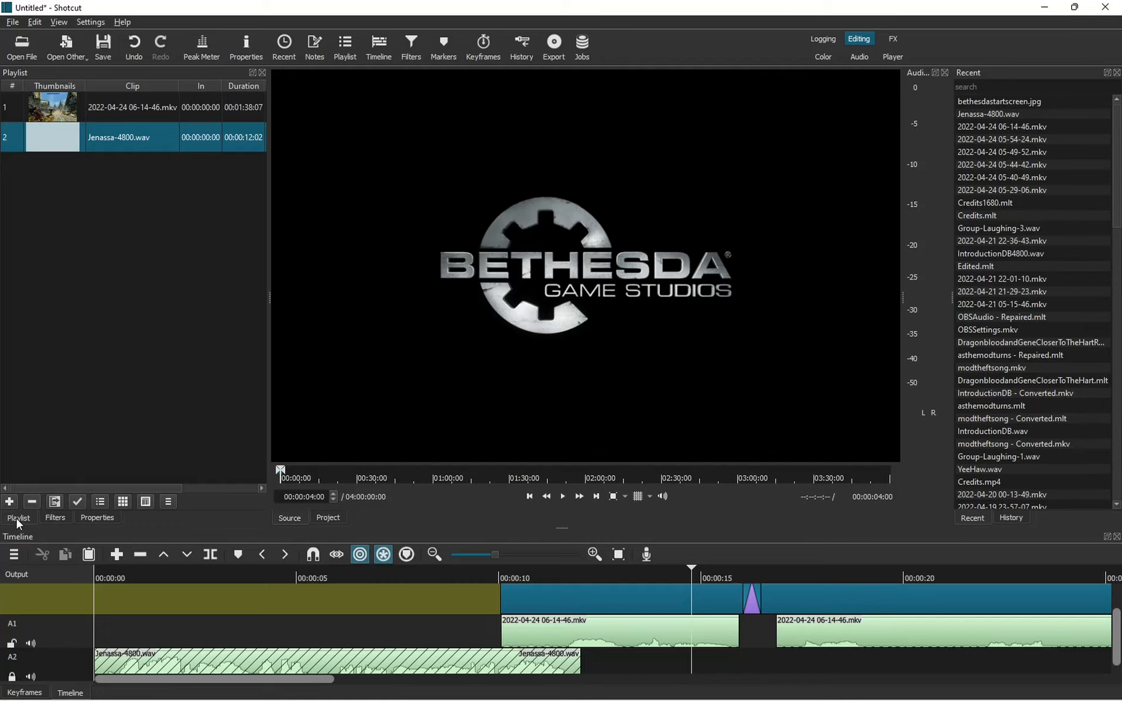
Add bethesdastartscreen.jpg to the playlist and, with ripple off, place it at the start of V1.
left_click(10, 502)
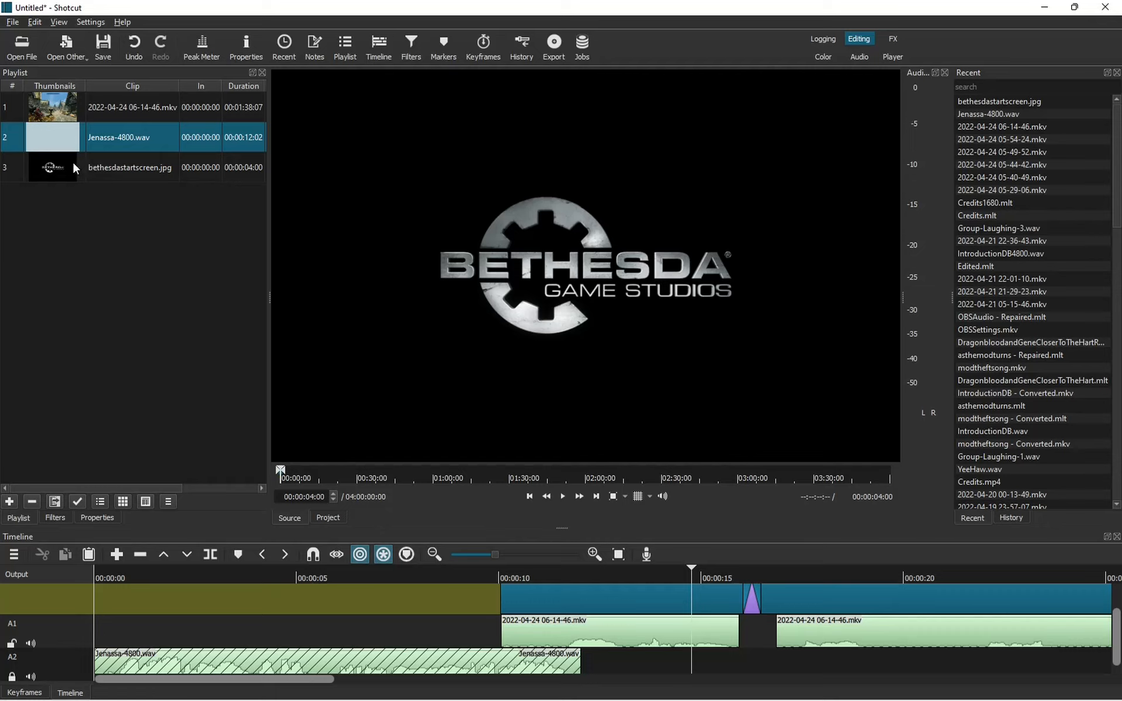
mouse_move(73, 160)
left_mouse_down()
mouse_move(84, 232)
mouse_move(67, 169)
left_mouse_up()
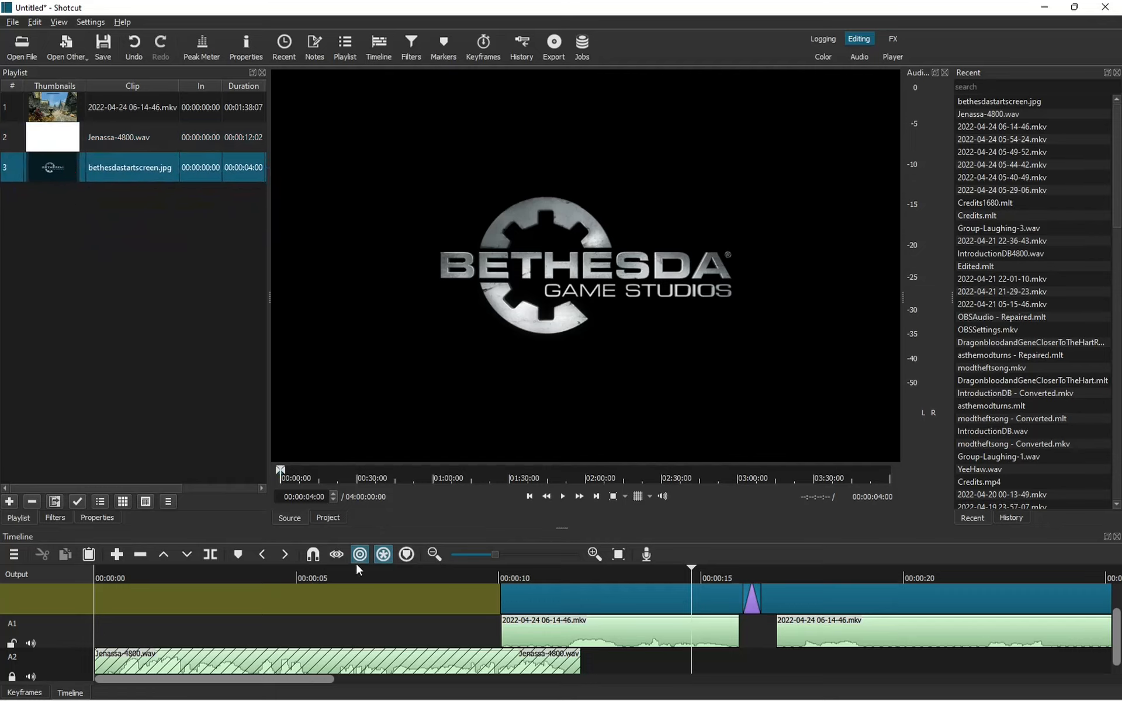
left_click(360, 554)
left_click(381, 555)
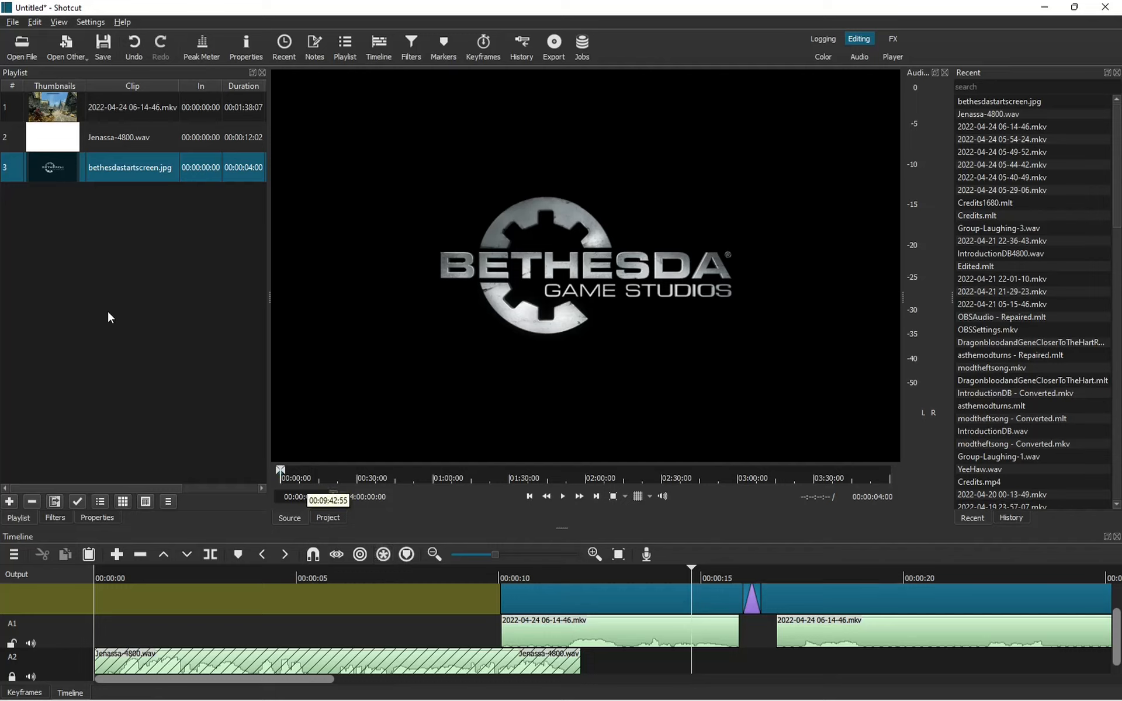
left_click_drag(111, 168, 95, 610)
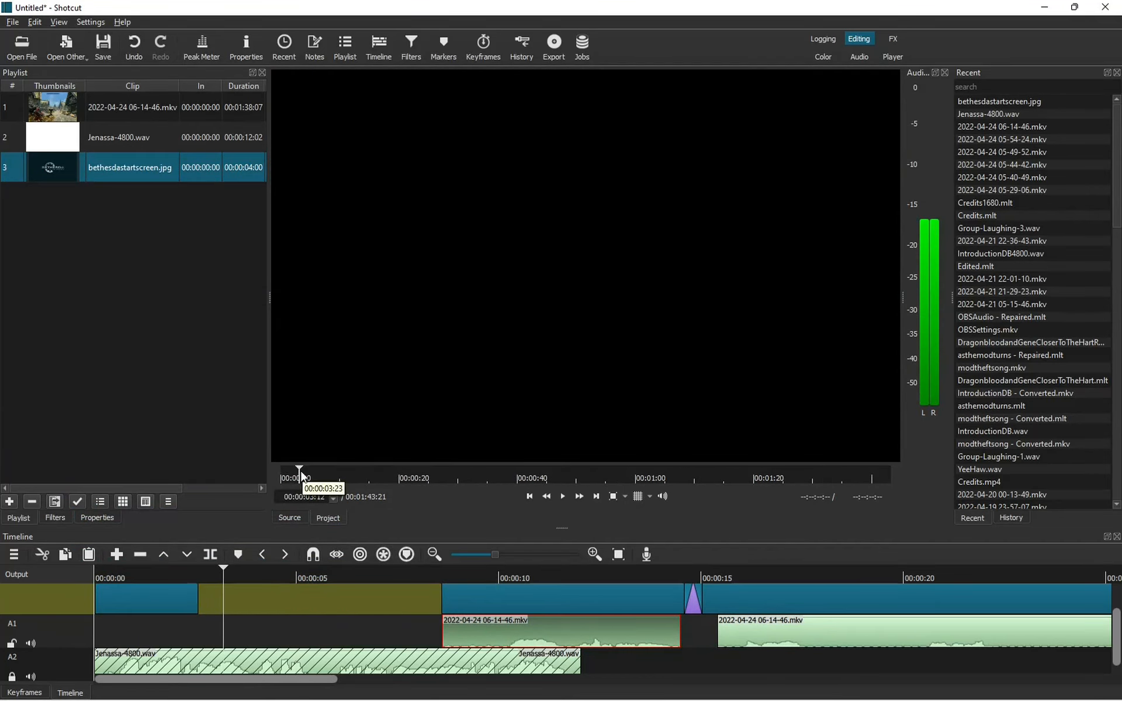
Extend the logo image to about four seconds and preview its crossfade into the game clip.
left_click_drag(300, 471, 225, 485)
left_click_drag(195, 599, 474, 602)
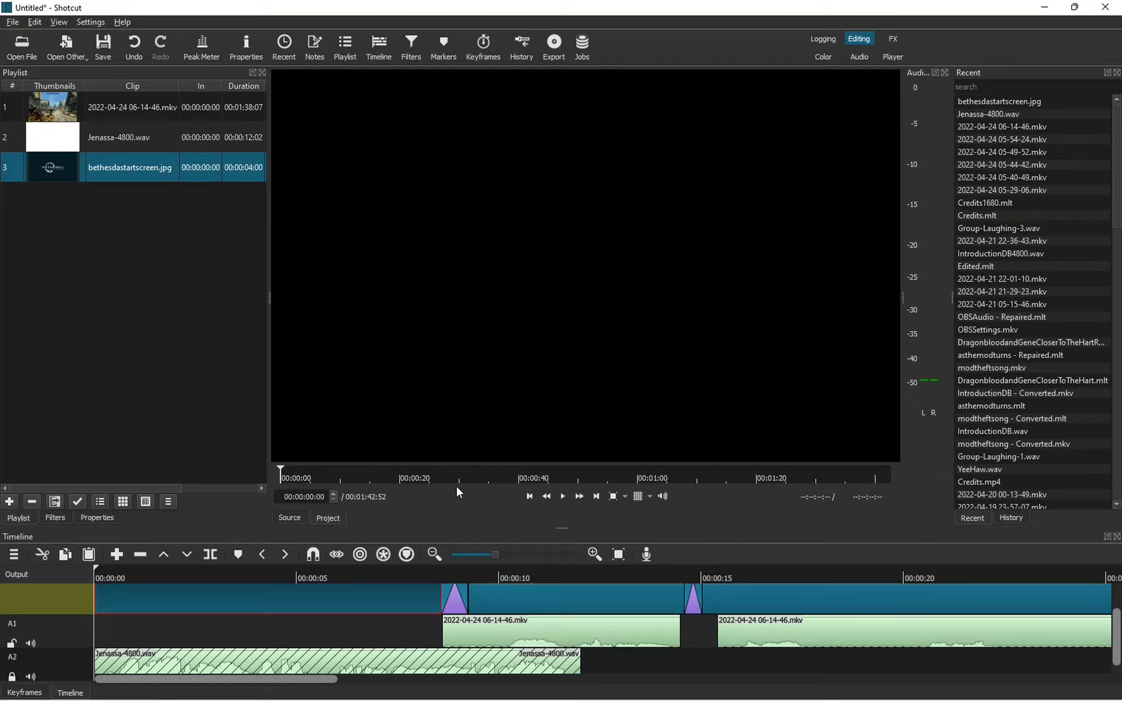
left_click_drag(282, 477, 312, 477)
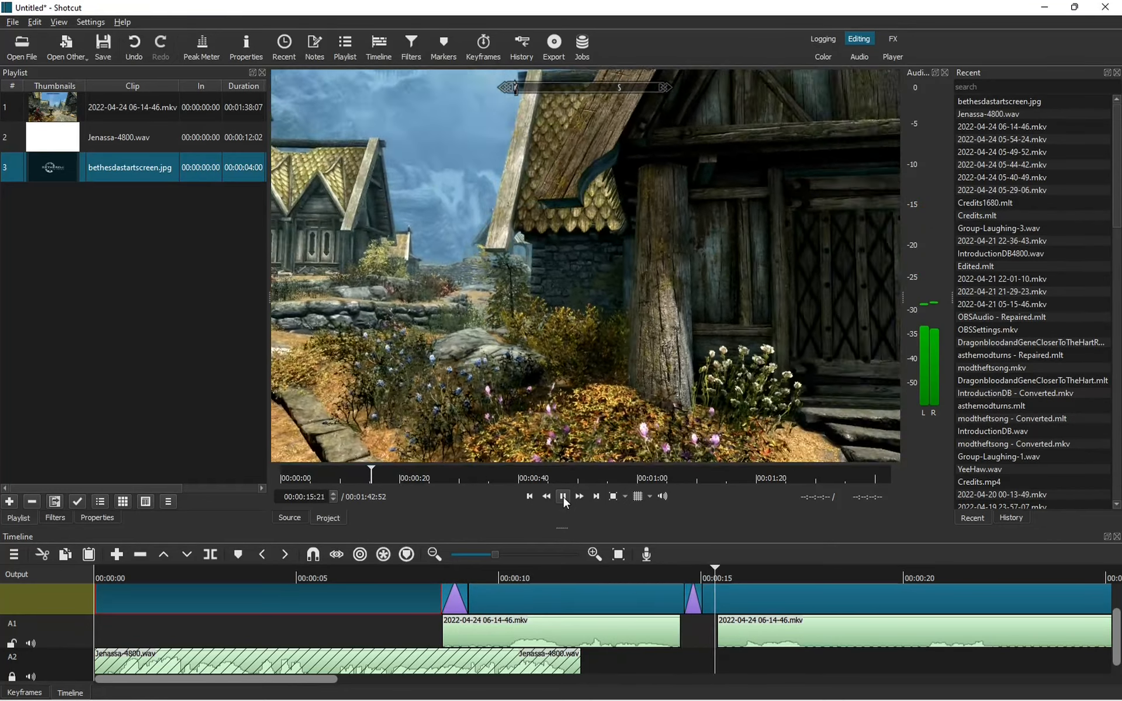
Stop playback, keep A2 locked, and ripple-shift the Skyrim clip further right on V1.
left_click(563, 496)
key("Home")
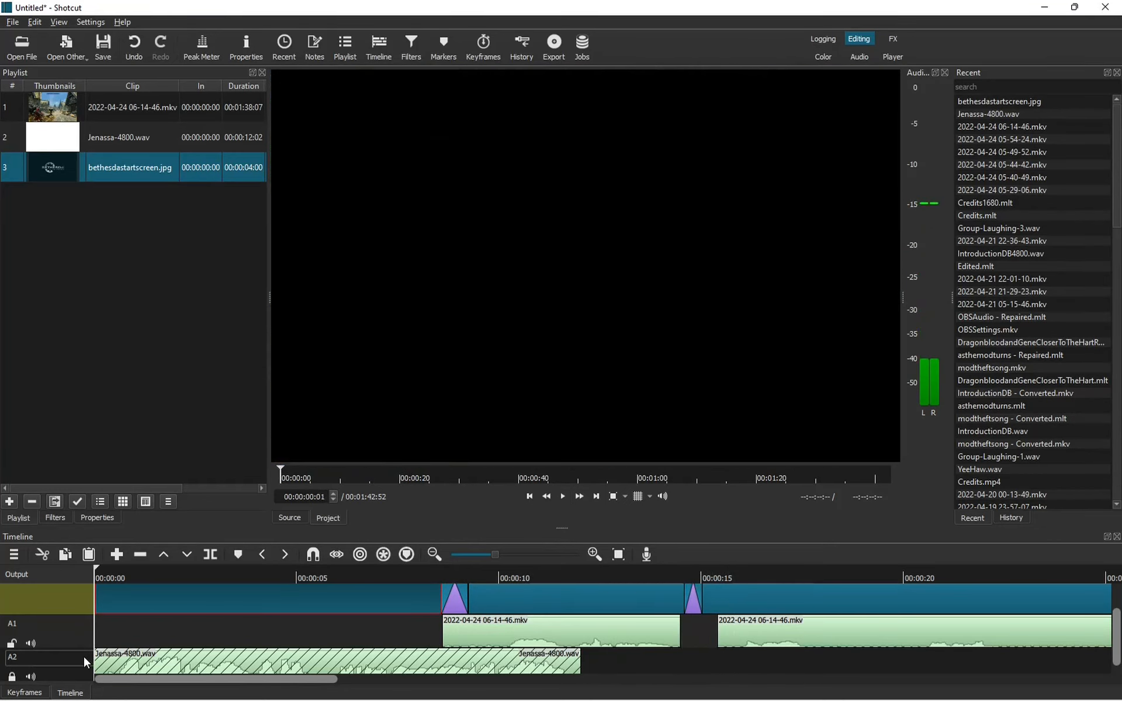
left_click(12, 677)
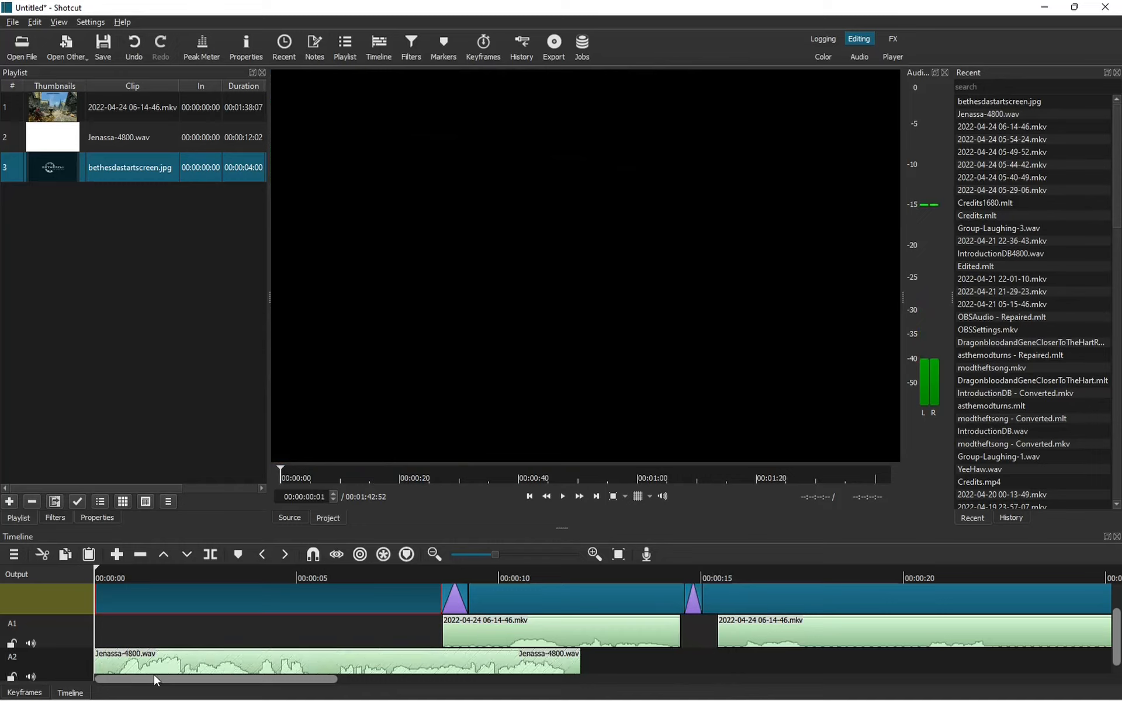
scroll(99, 678, "up", 3)
scroll(99, 678, "down", 2)
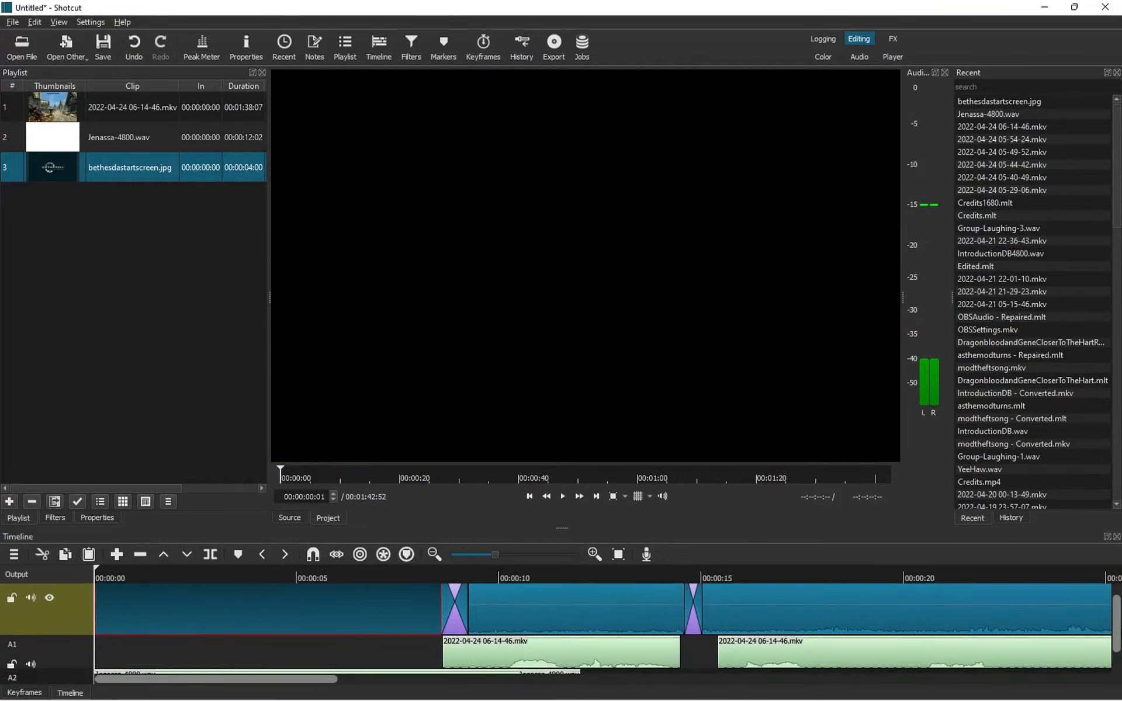
left_click_drag(1114, 656, 1115, 677)
left_click(1071, 673)
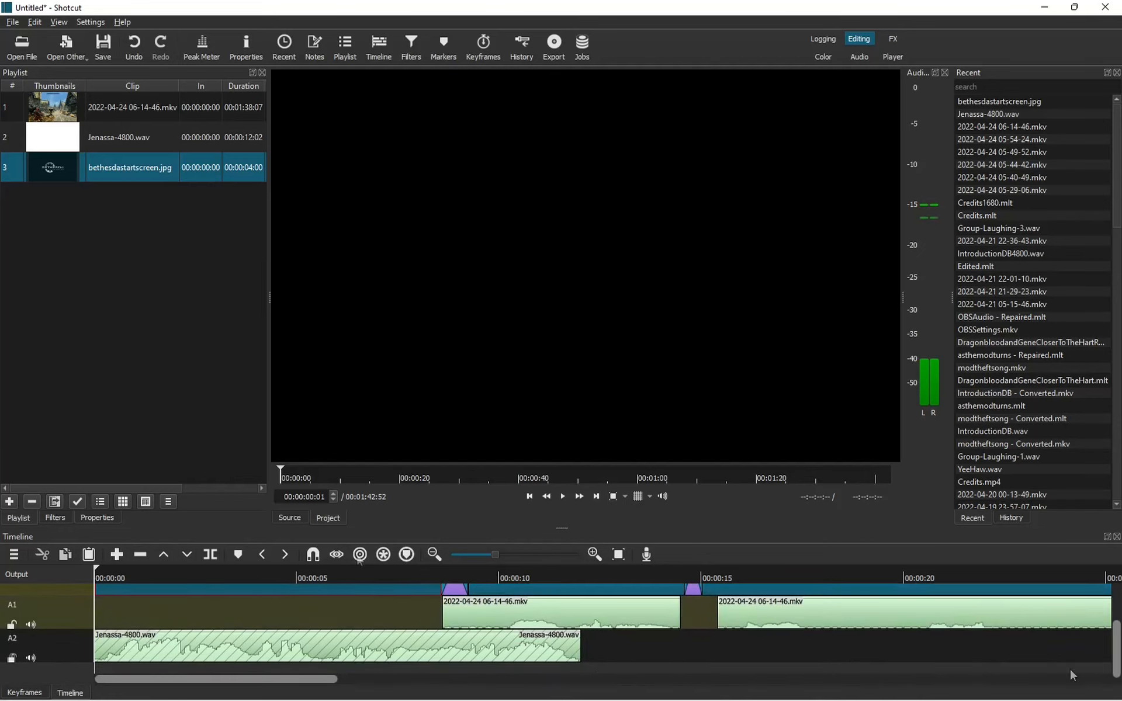
left_click(360, 555)
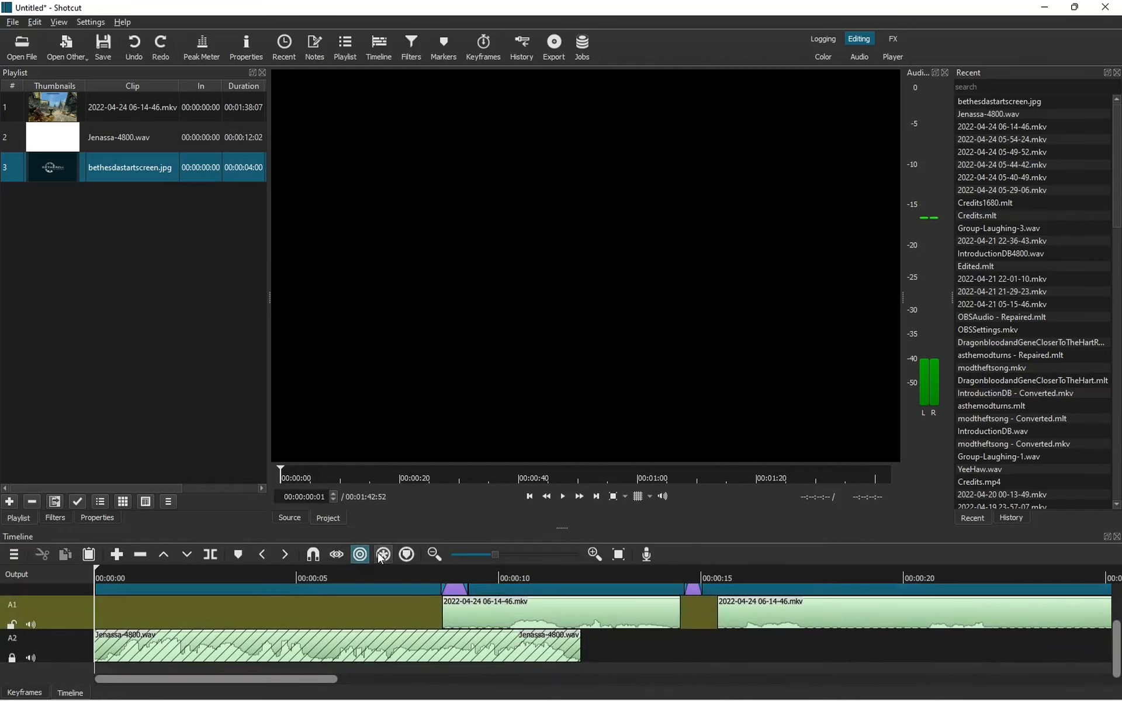
left_click(383, 555)
left_click_drag(354, 590, 523, 591)
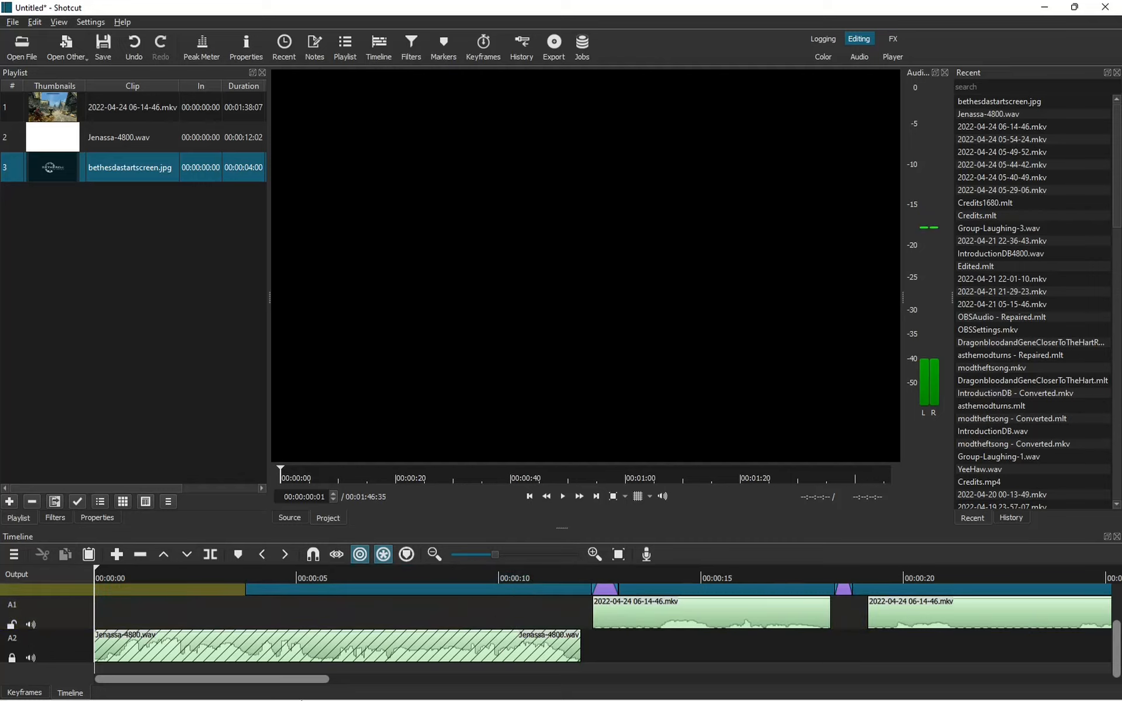
Unlock A2, move Jenassa-4800.wav up onto track A1, and zoom the timeline in.
left_click(12, 658)
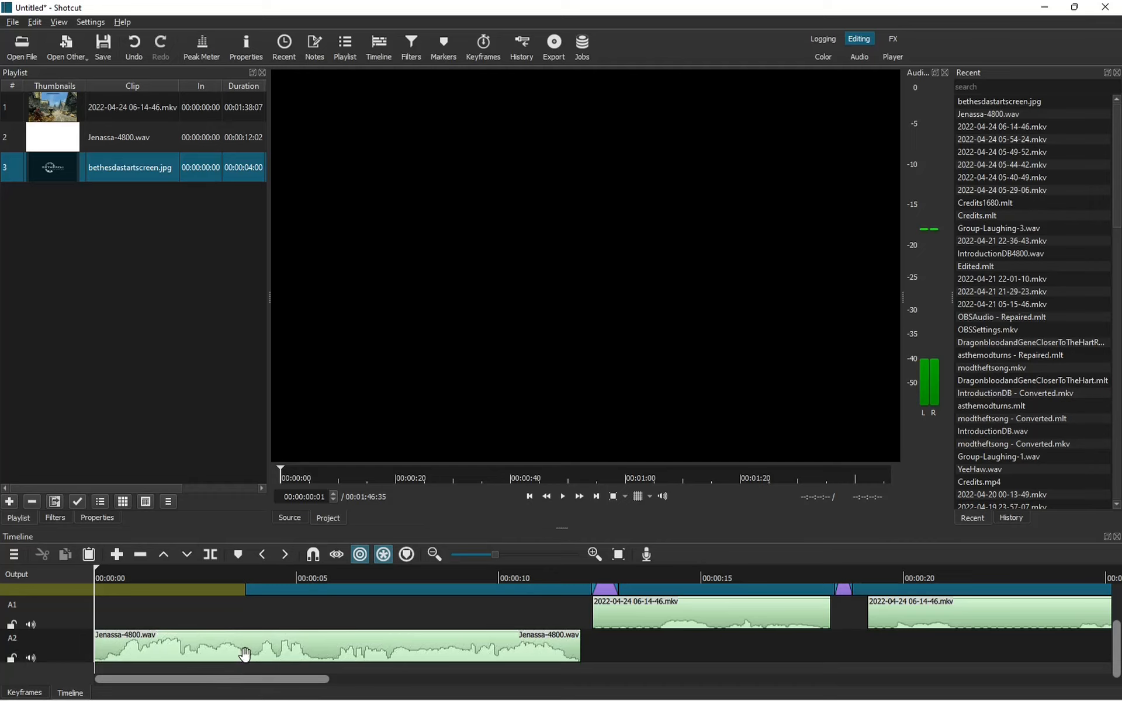
left_click_drag(245, 655, 246, 626)
left_click(250, 624)
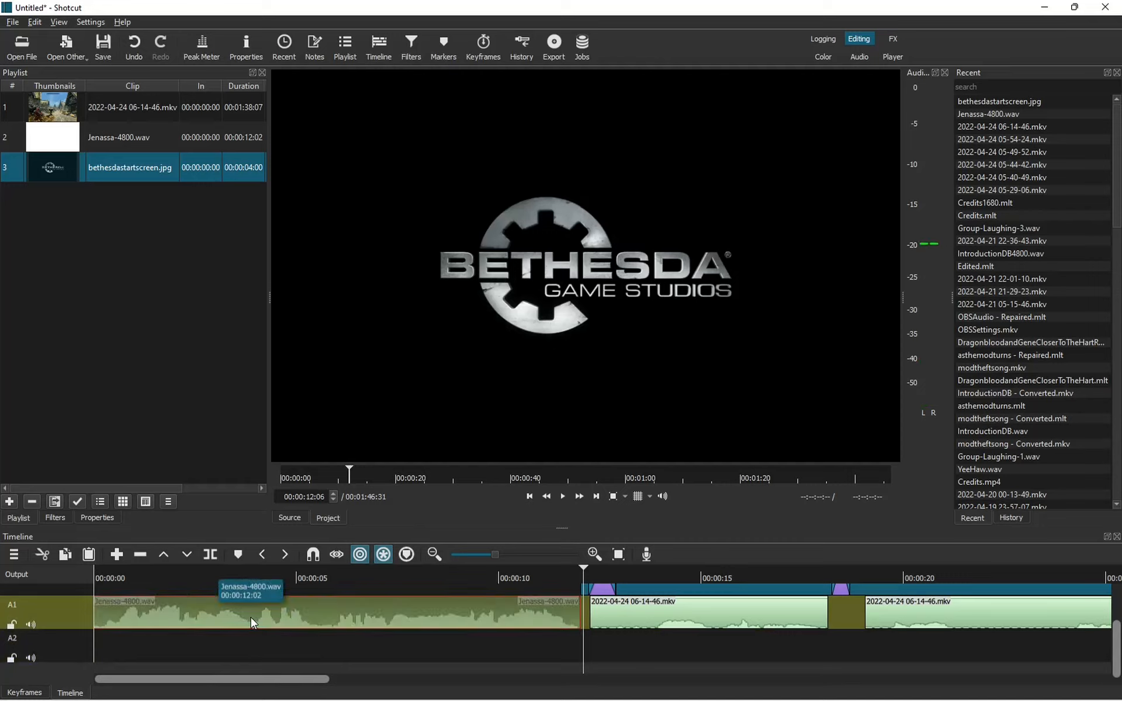
left_click(590, 555)
left_click_drag(219, 680, 66, 676)
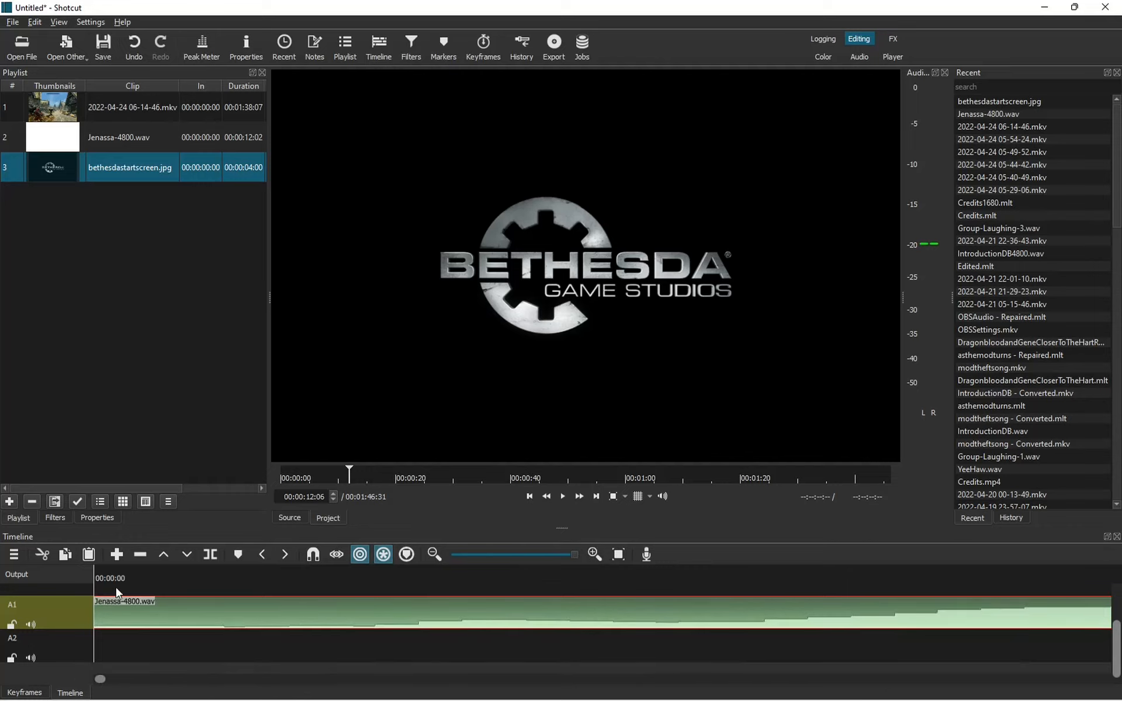
mouse_move(1118, 651)
left_mouse_down()
mouse_move(1119, 618)
mouse_move(1119, 661)
left_mouse_up()
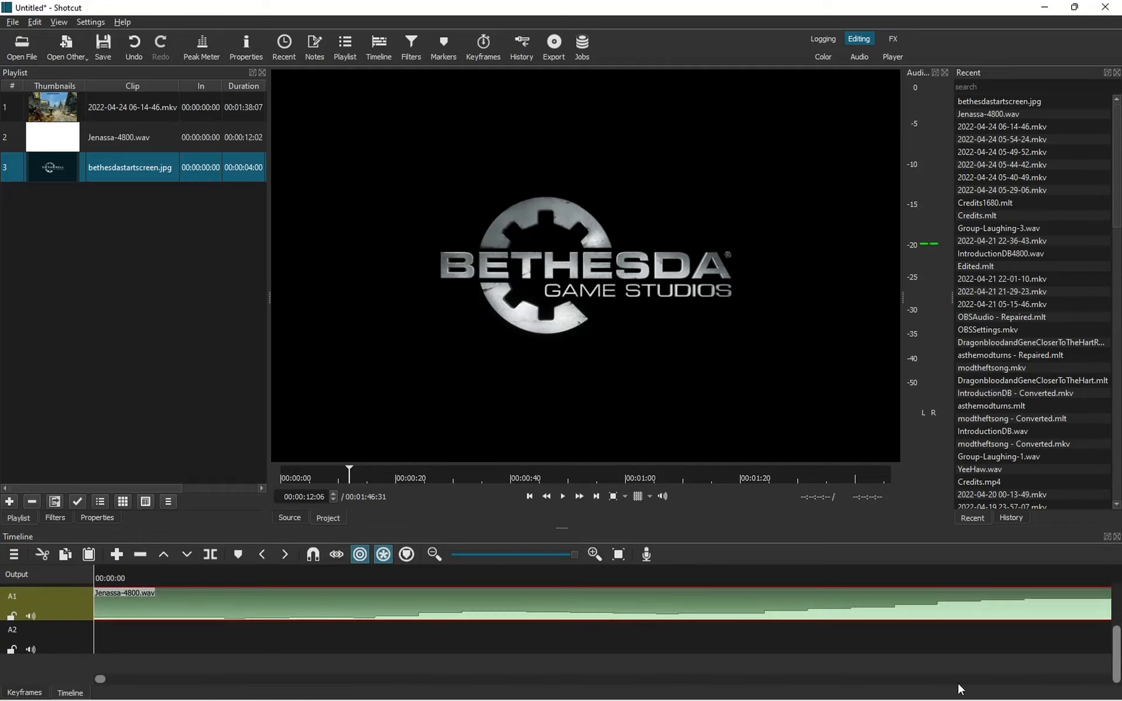
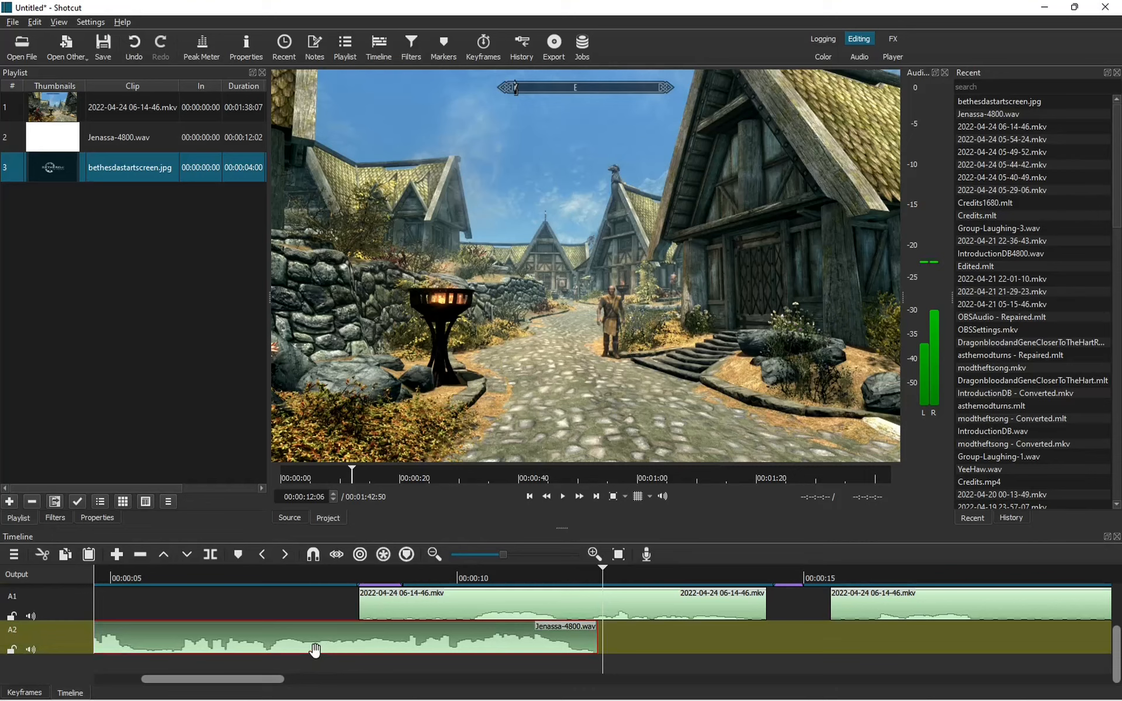
Drag the timeline clip so Jenassa-4800.wav starts at the very beginning of track A2.
left_click_drag(257, 680, 219, 681)
mouse_move(532, 698)
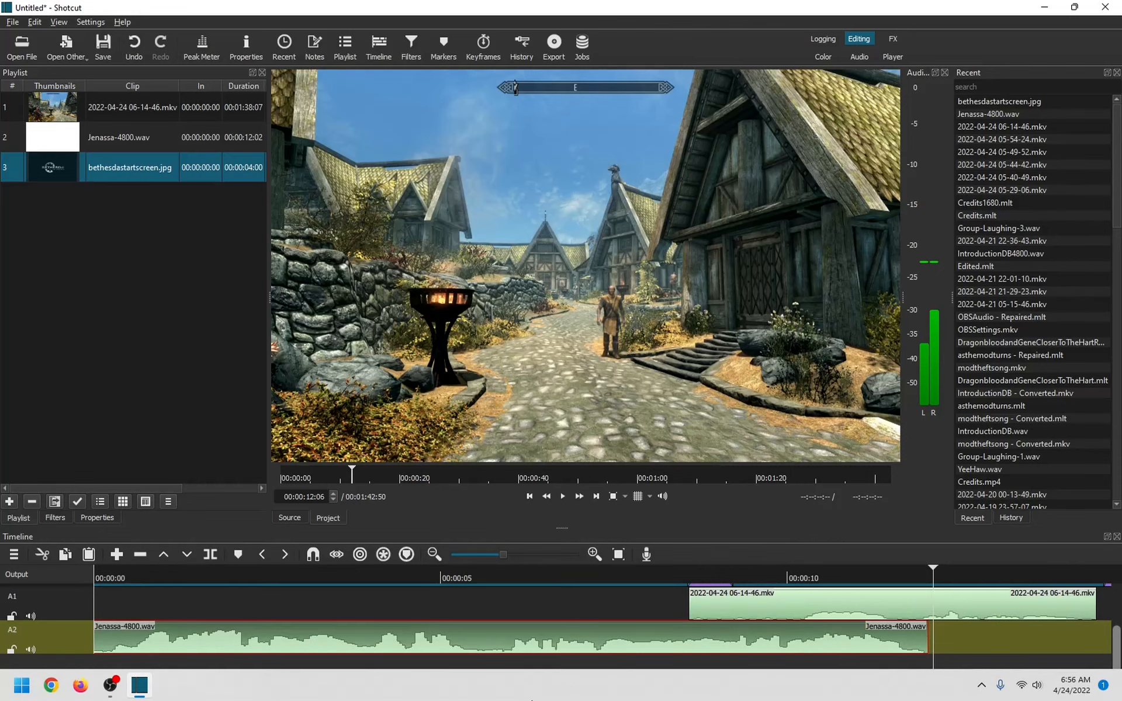
Paste two more Jenassa-4800.wav copies onto A2, at about 0:28 and the one-minute mark.
scroll(508, 654, "right", 5)
left_click(550, 632)
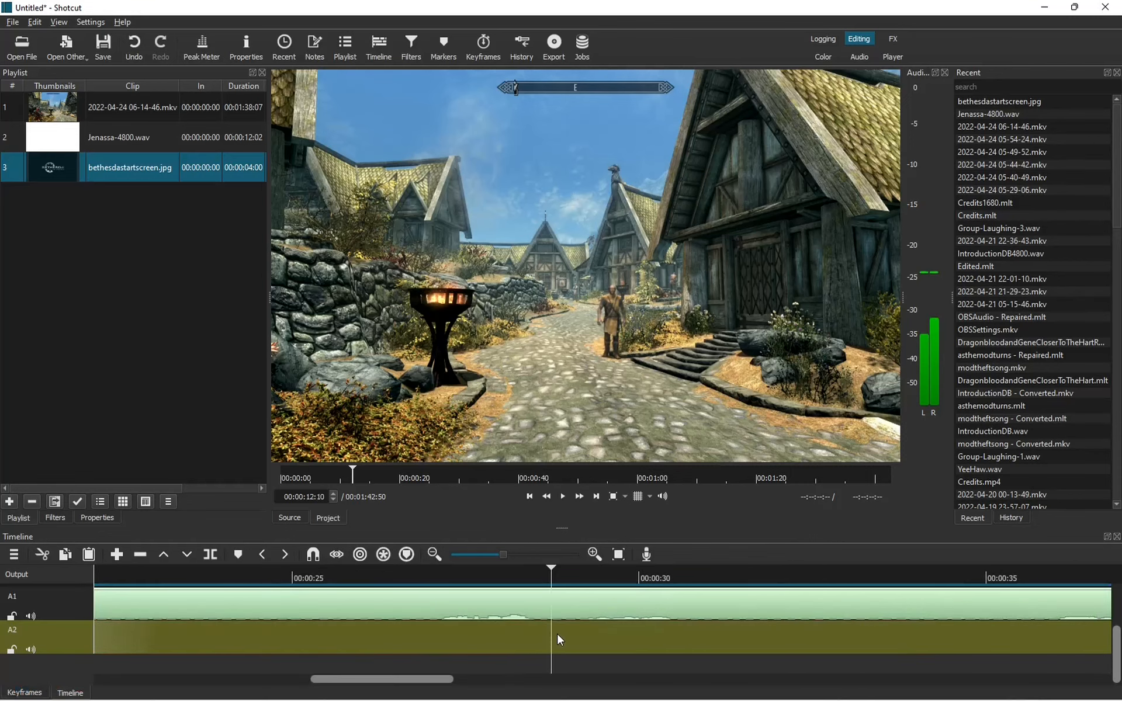
key("ctrl+v")
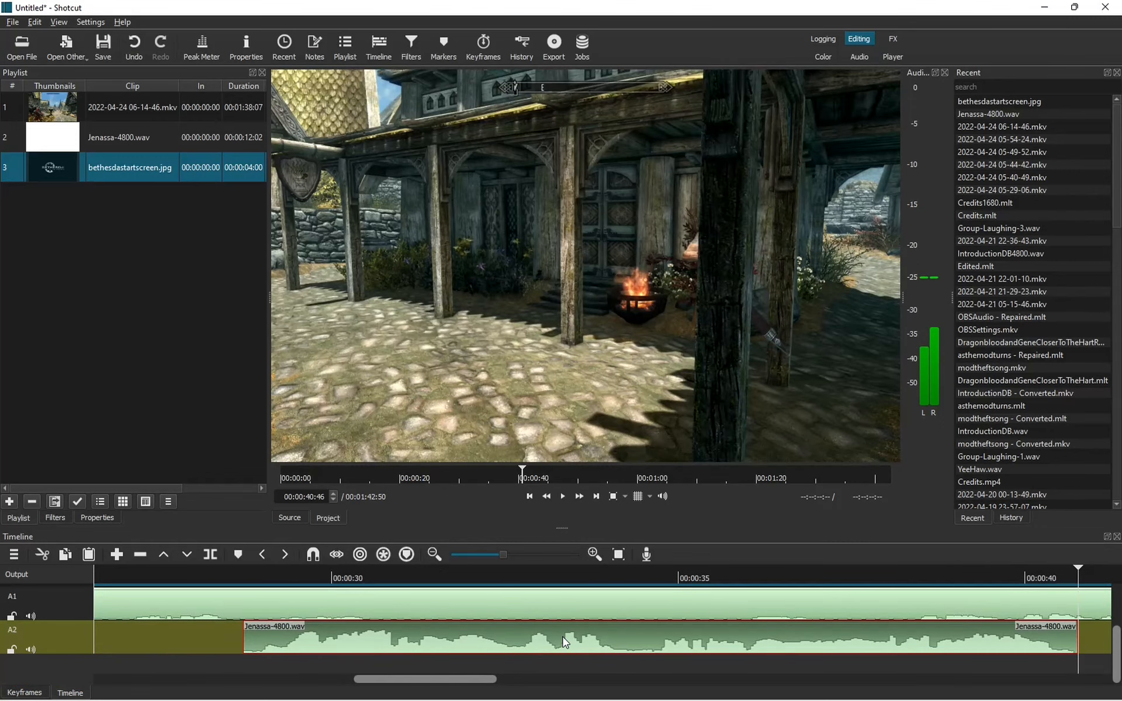
left_click_drag(455, 677, 713, 692)
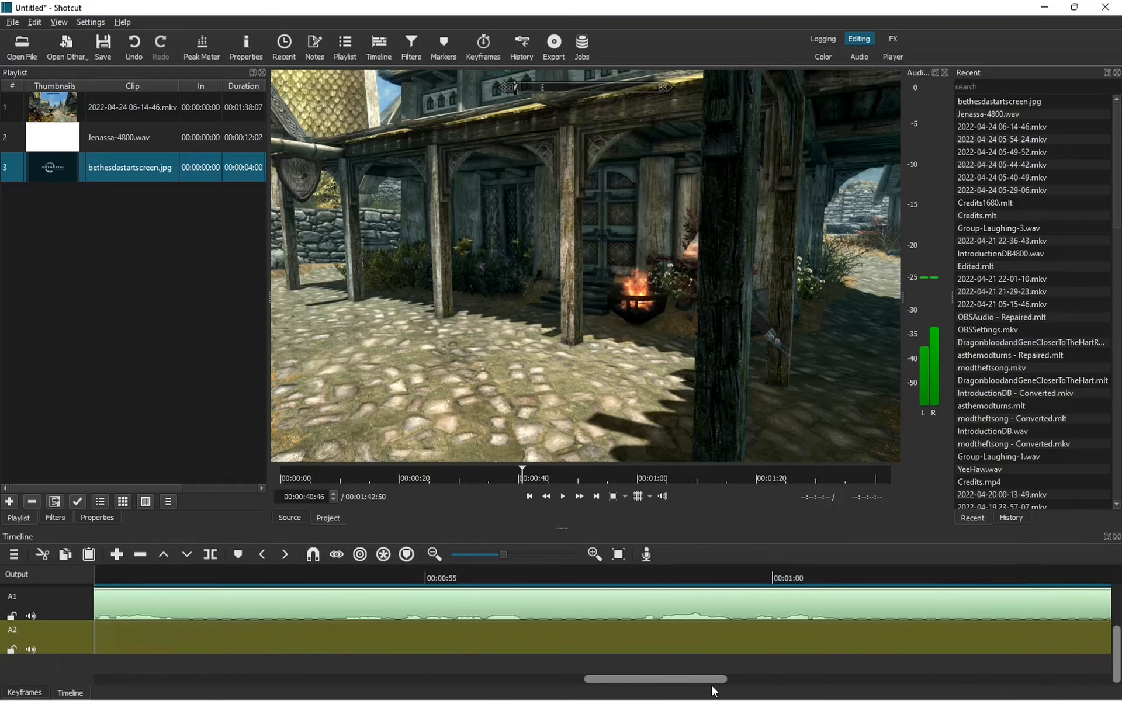
left_click(747, 636)
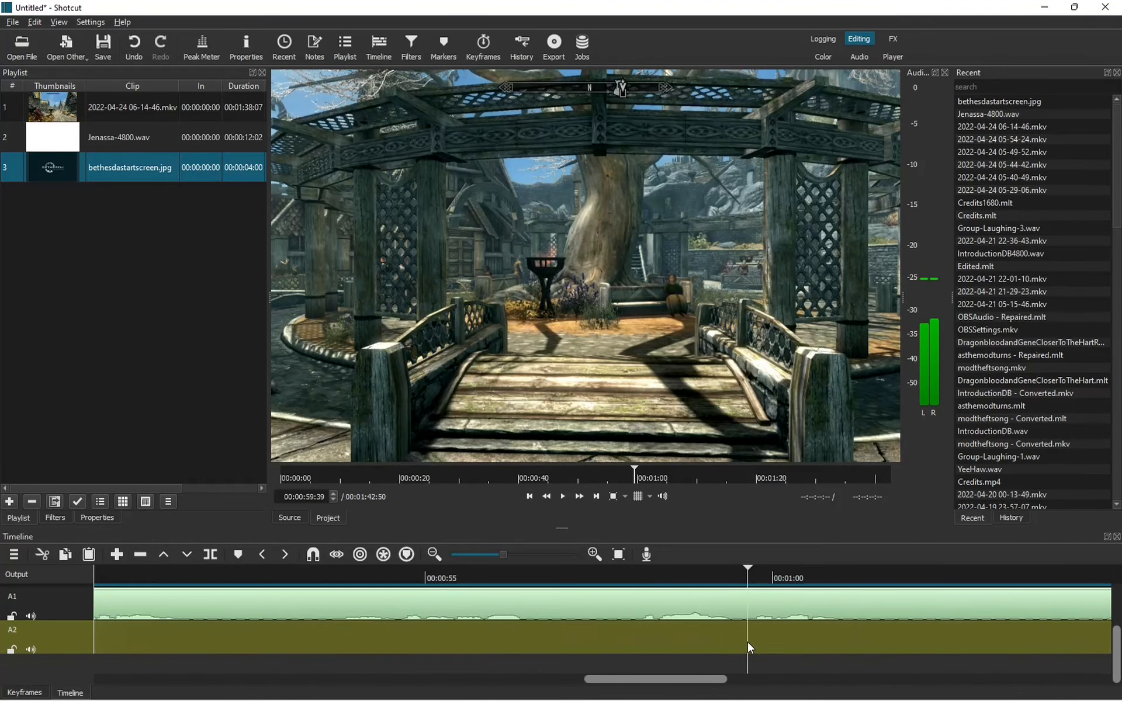
key("ctrl+v")
left_click_drag(746, 681, 358, 699)
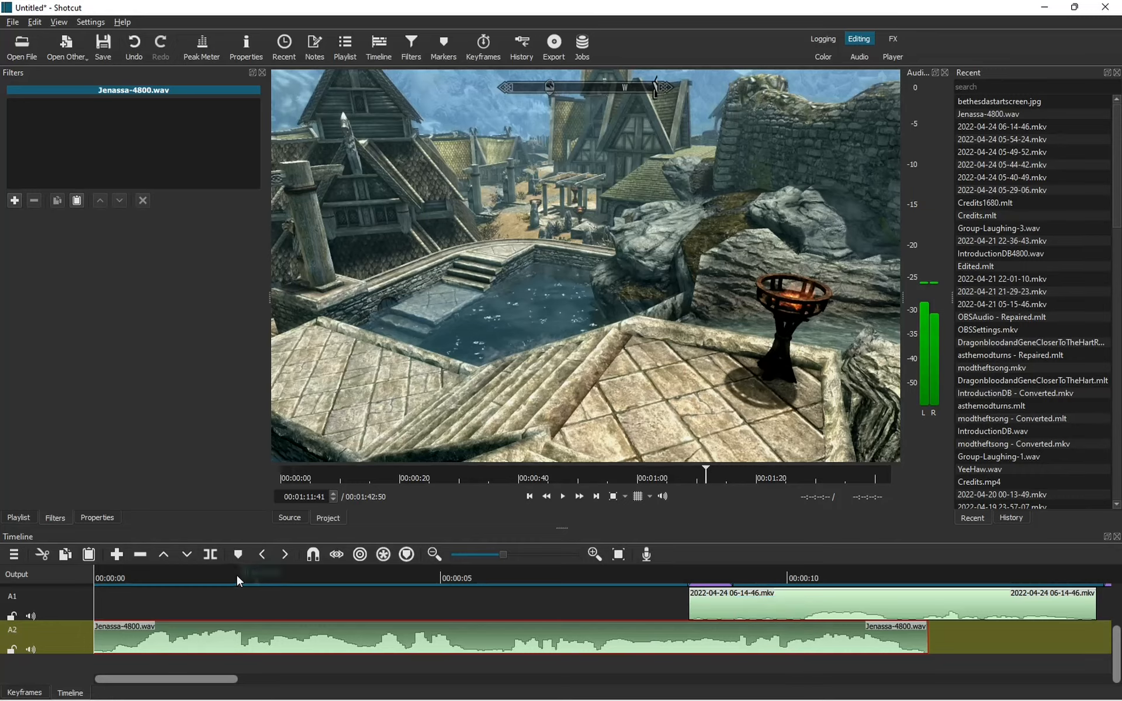
left_click(245, 576)
Split the A2 voice clip at about two seconds and 16 frames, then select the short first piece.
key("s")
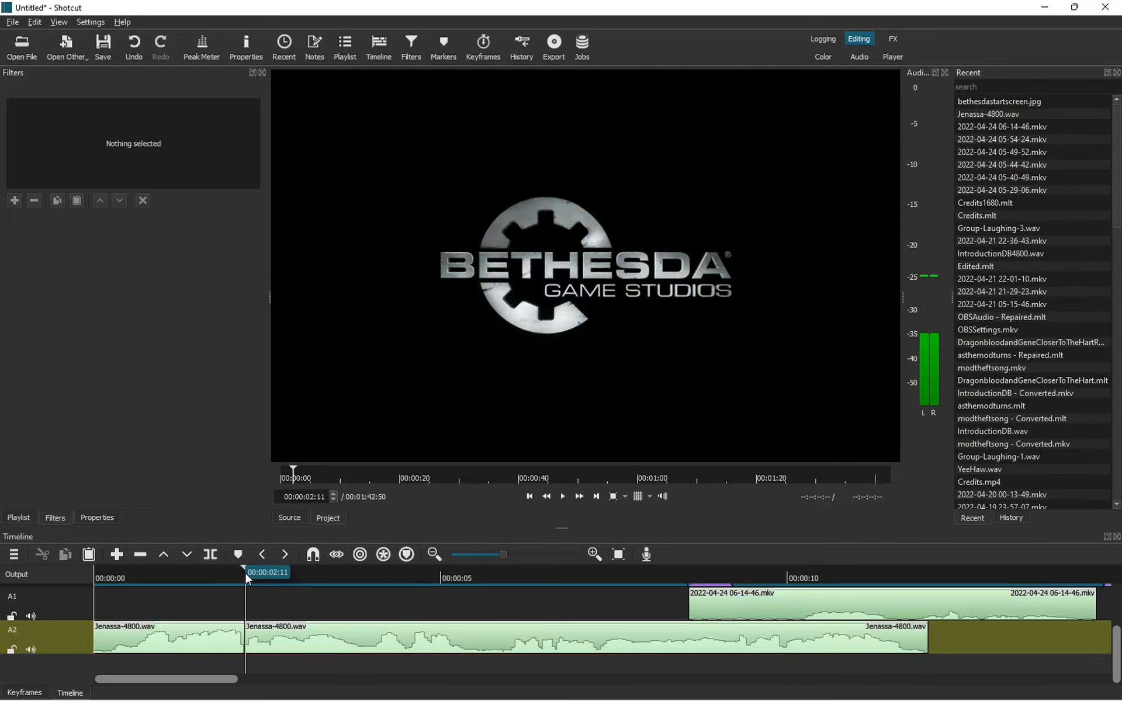
left_click(185, 576)
left_click(112, 578)
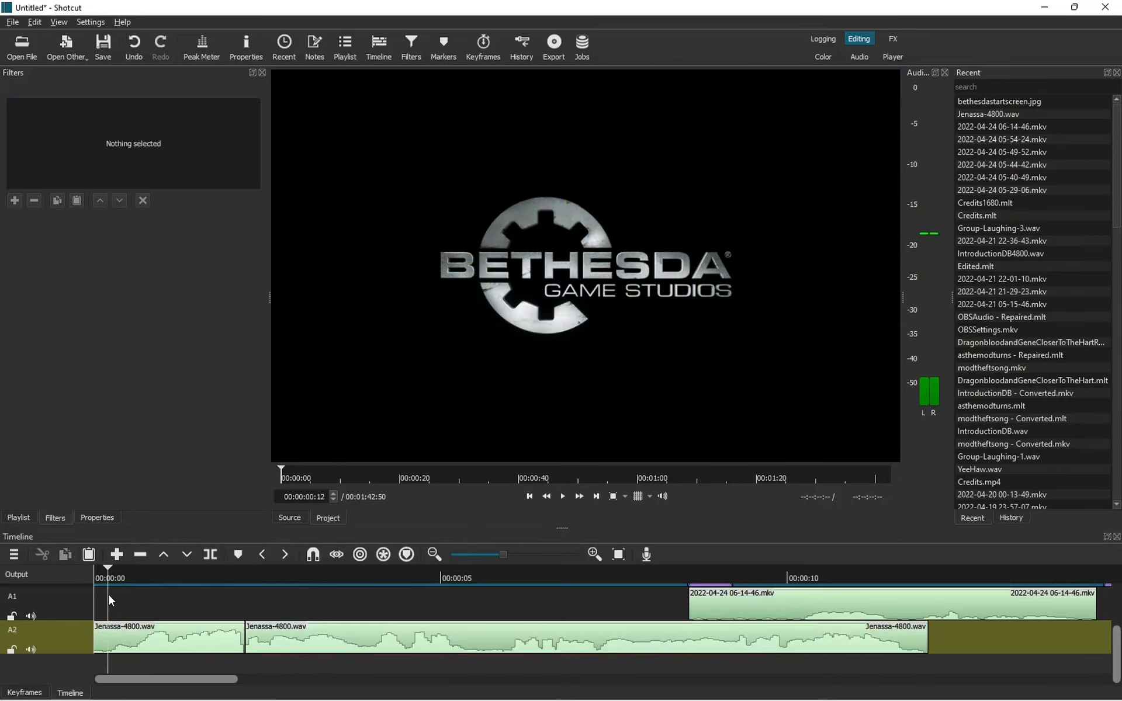
left_click(211, 557)
left_click(203, 647)
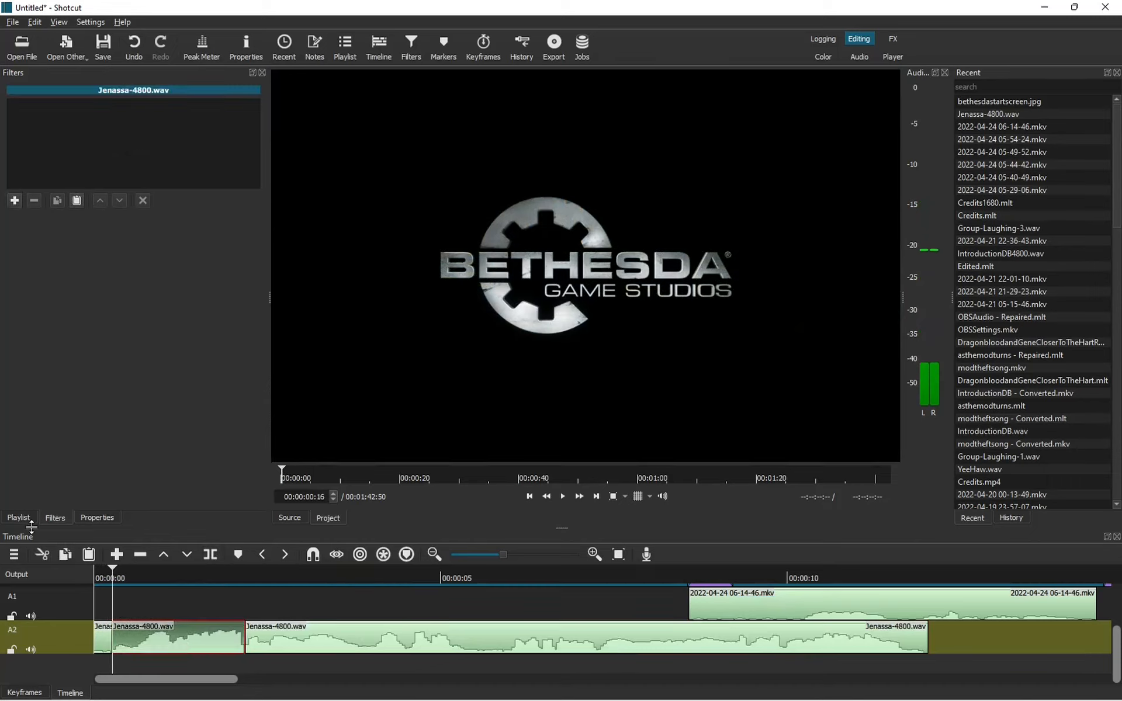
Add a Gain / Volume filter at -20.5 dB to that piece and play the opening to check it.
left_click(18, 200)
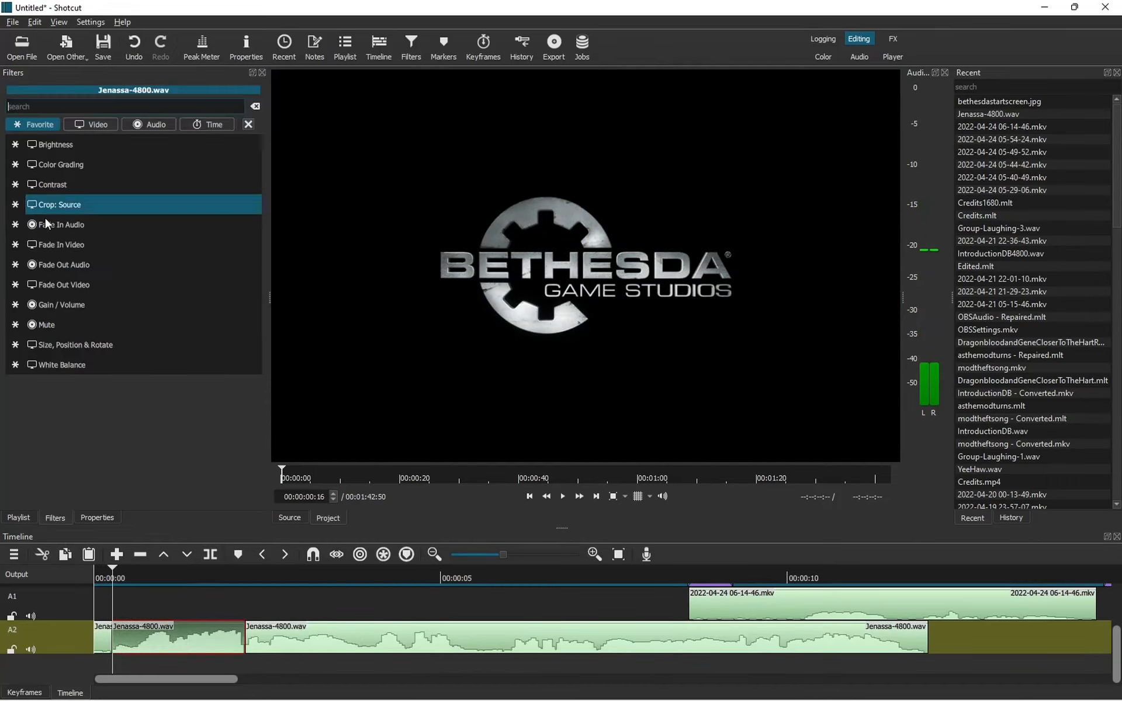
left_click(75, 304)
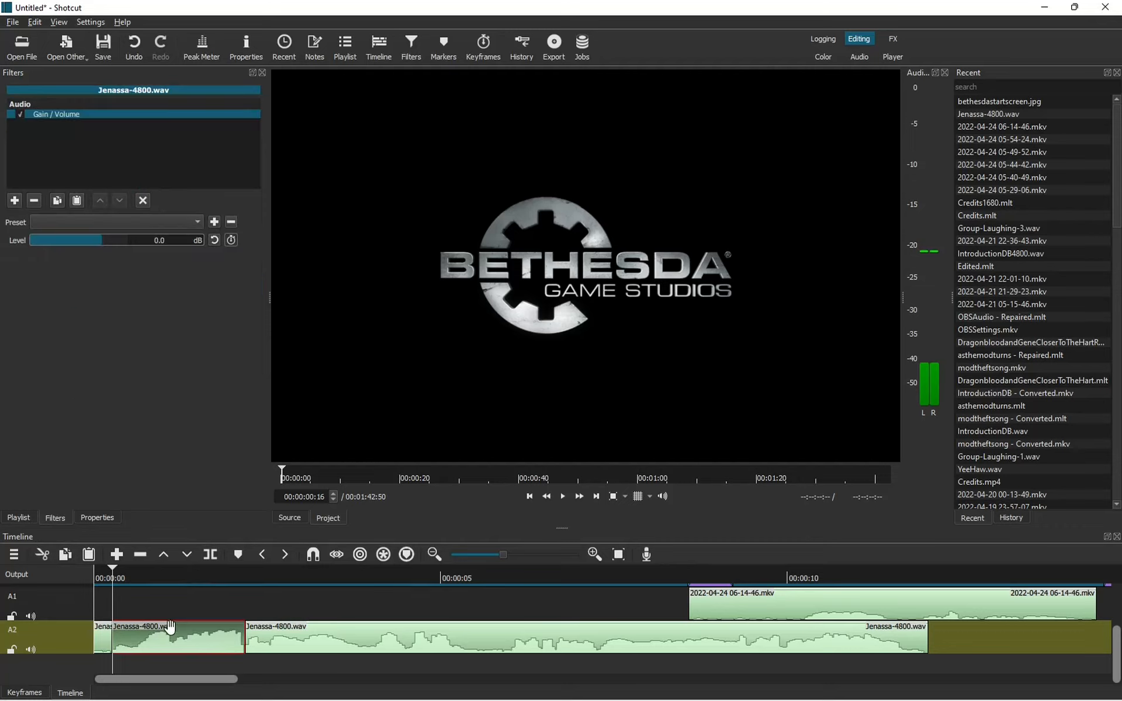
left_click_drag(100, 238, 82, 240)
left_click(95, 577)
left_click(563, 496)
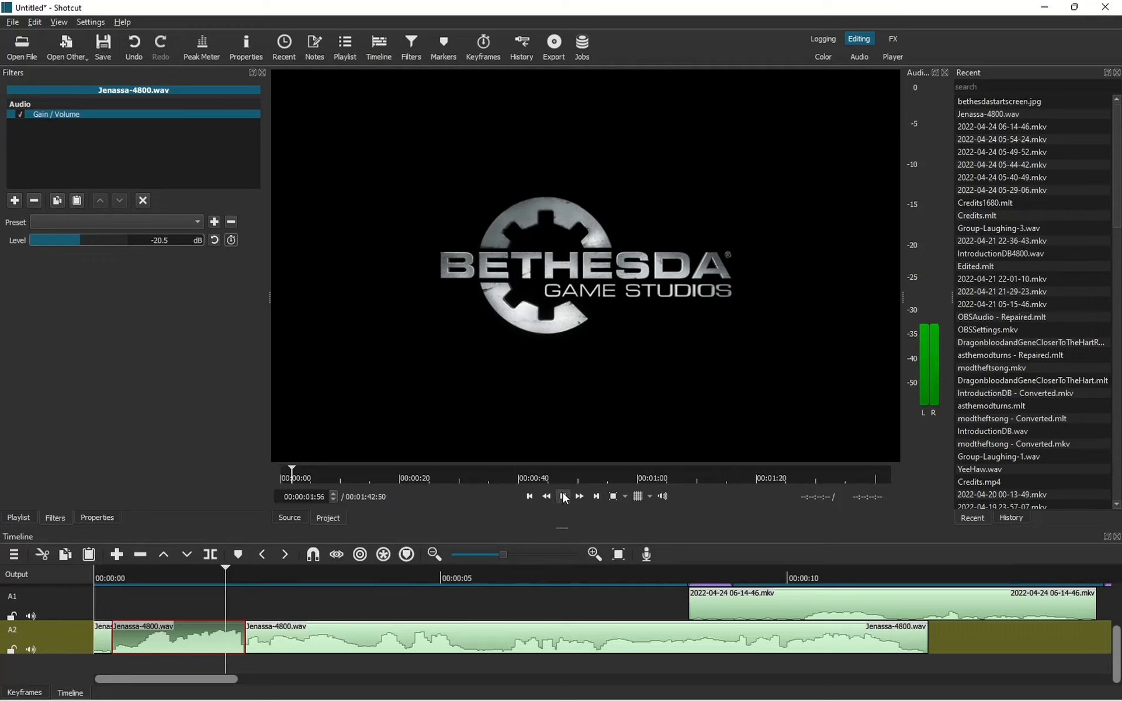
left_click(299, 573)
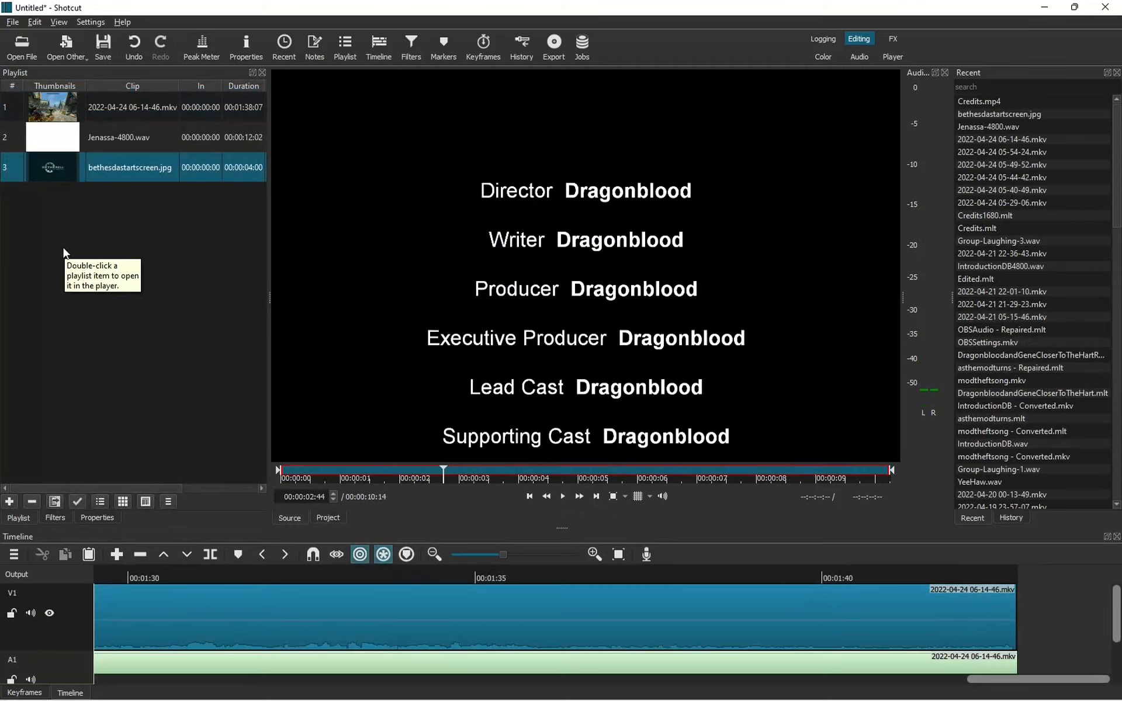
Add the 00:00:10:14-long Credits.mp4 to the playlist as its fourth item.
left_click(9, 502)
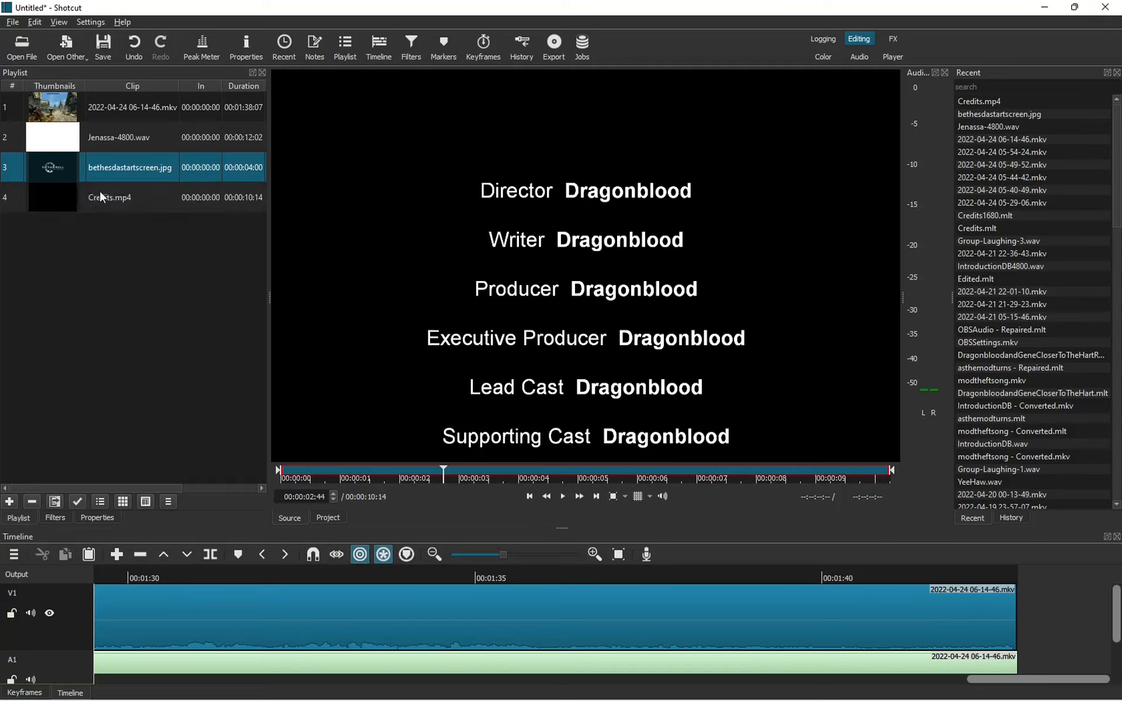
mouse_move(1114, 599)
left_mouse_down()
mouse_move(1119, 653)
mouse_move(1120, 605)
left_mouse_up()
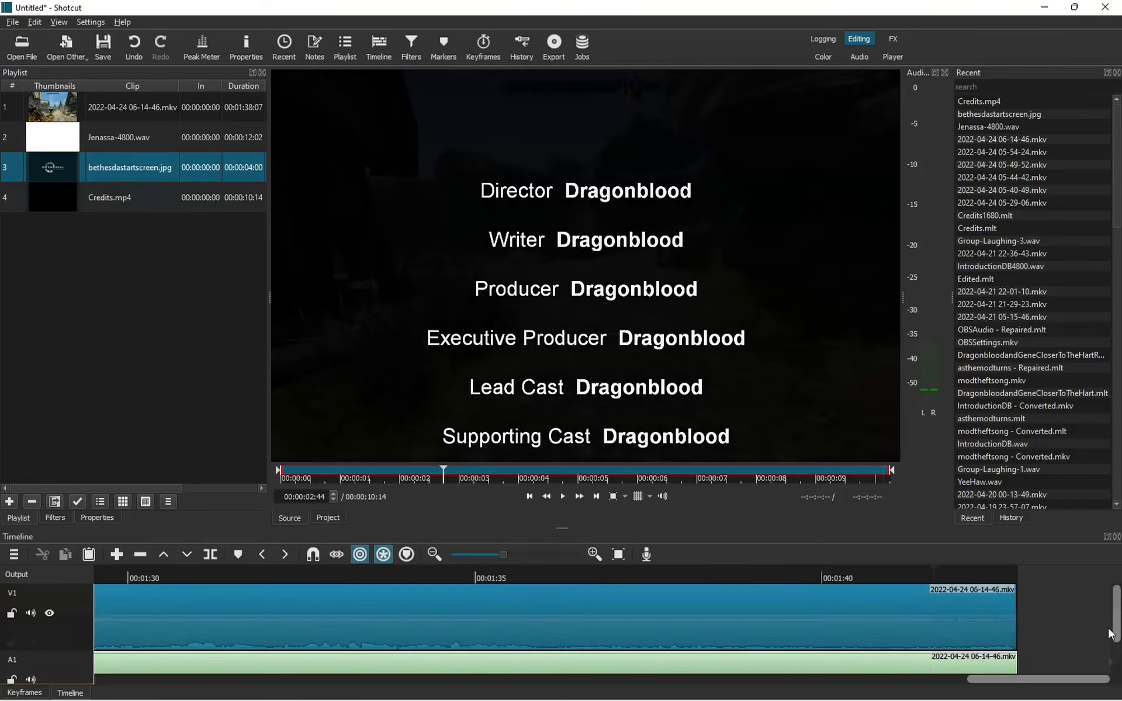
left_click_drag(1119, 654, 1119, 641)
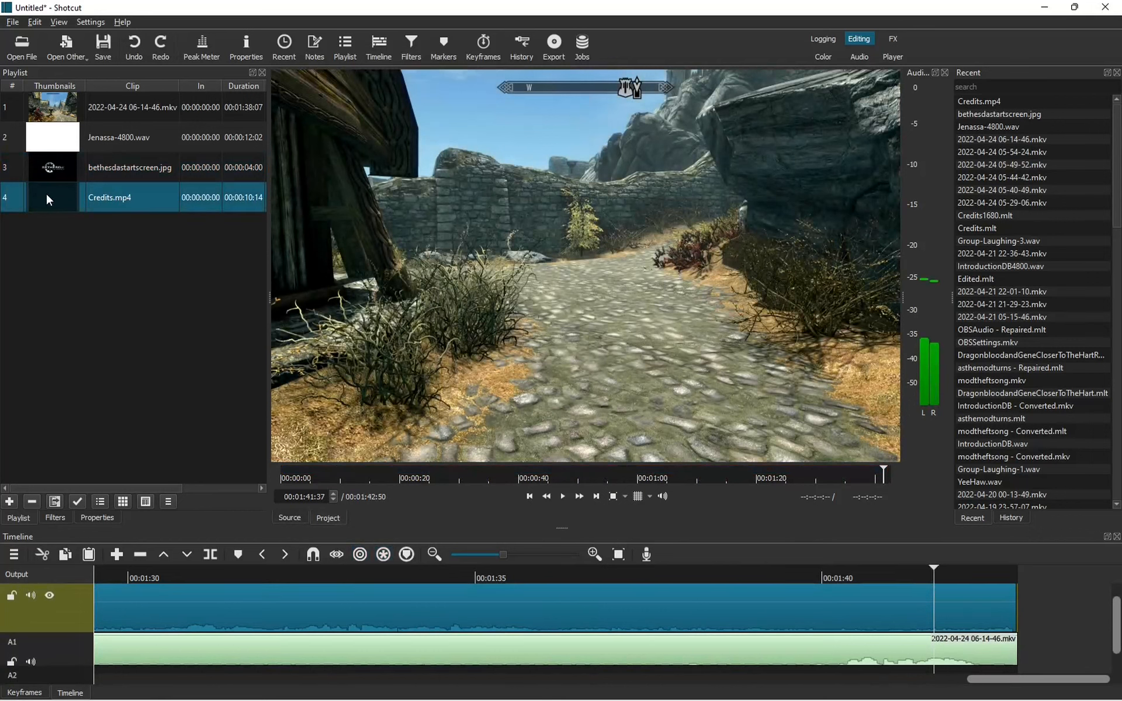
Drop Credits.mp4 onto V1 after the gameplay and overlap it to create a crossfade.
left_click_drag(46, 192, 1017, 588)
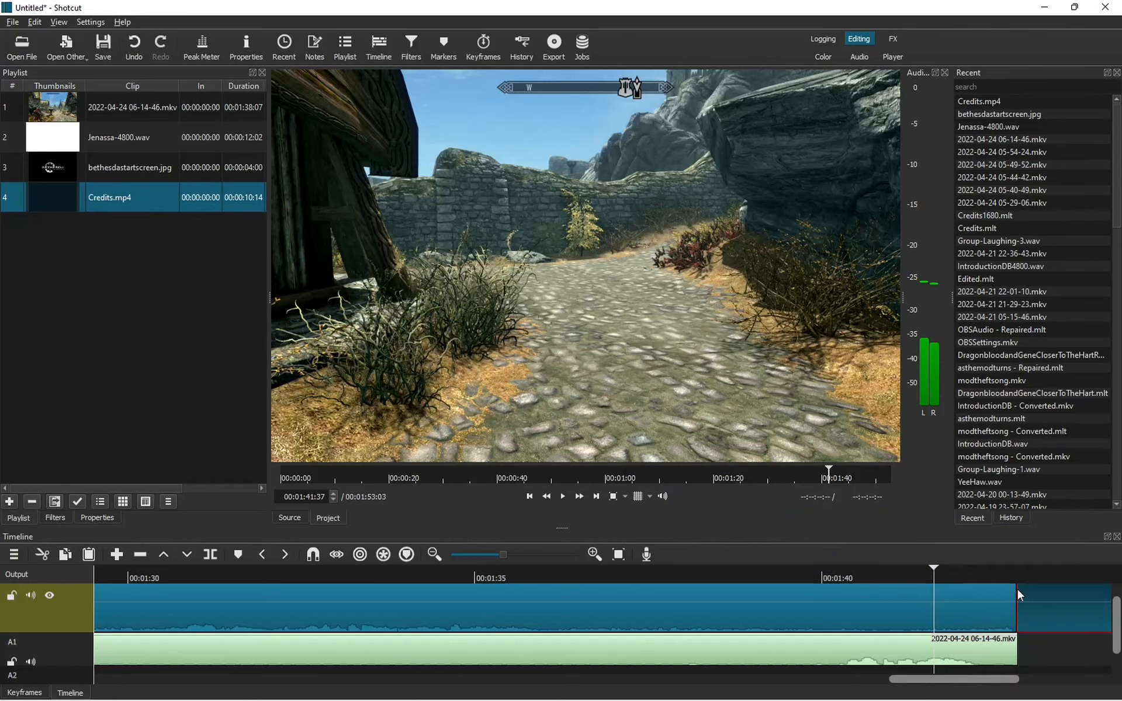
left_click_drag(976, 681, 1021, 681)
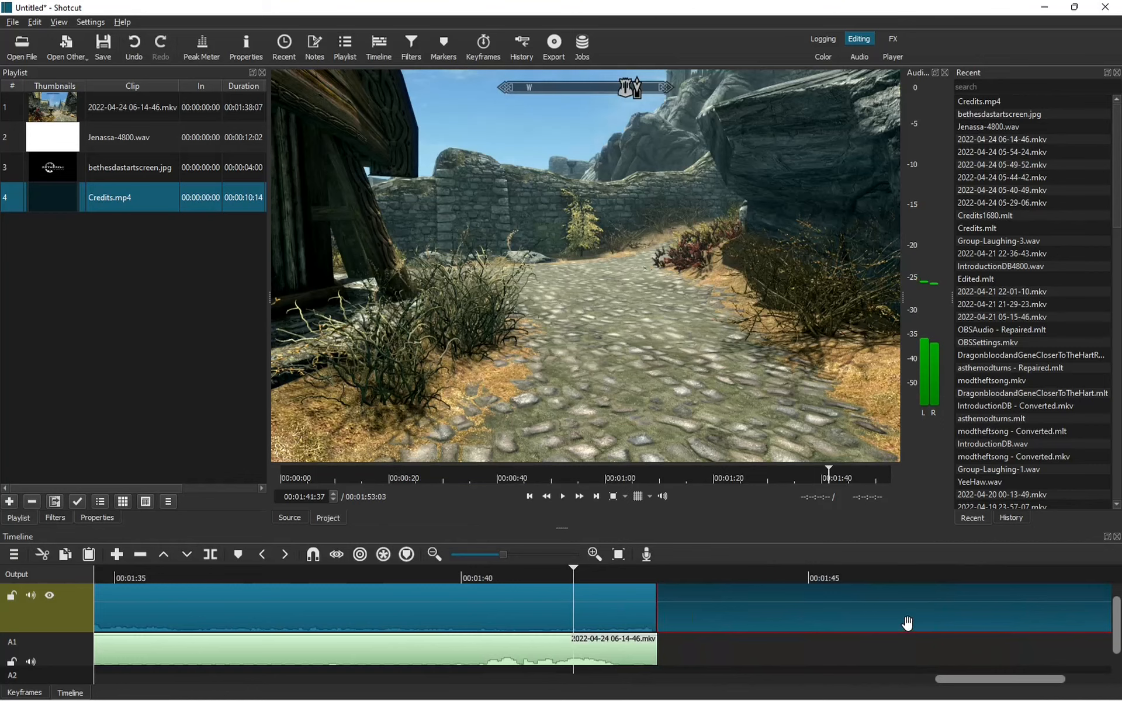
left_click_drag(902, 609, 864, 613)
scroll(935, 642, "down", 1)
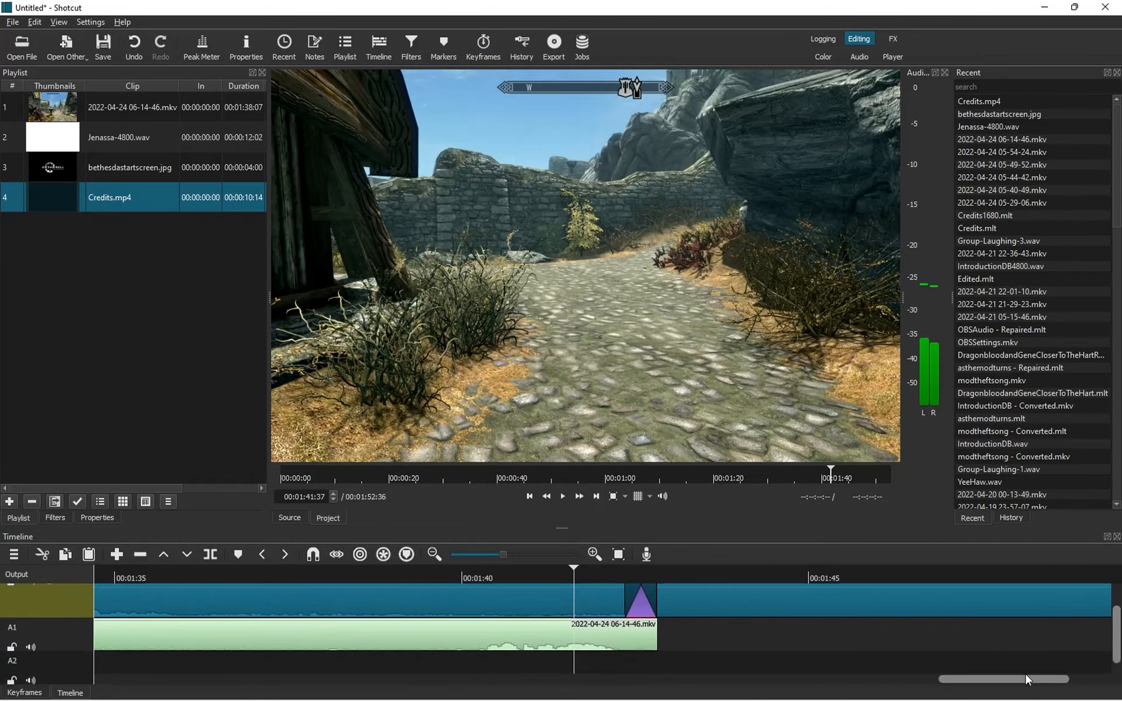
left_click_drag(1028, 679, 1070, 680)
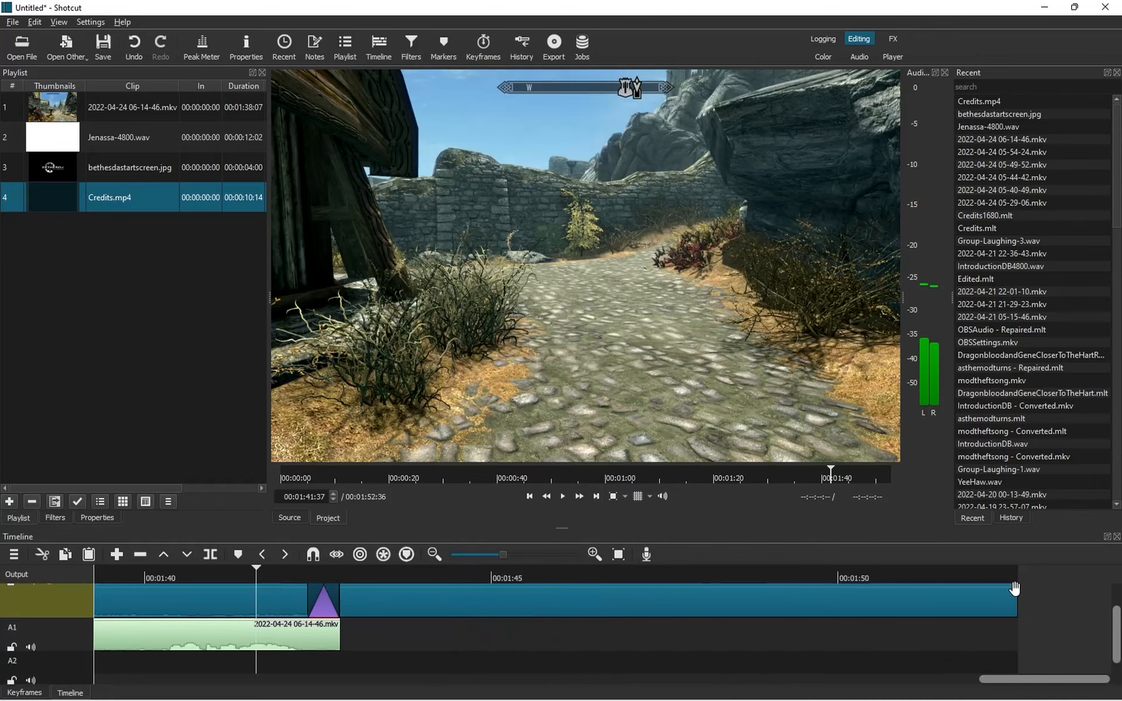
scroll(1011, 594, "up", 2)
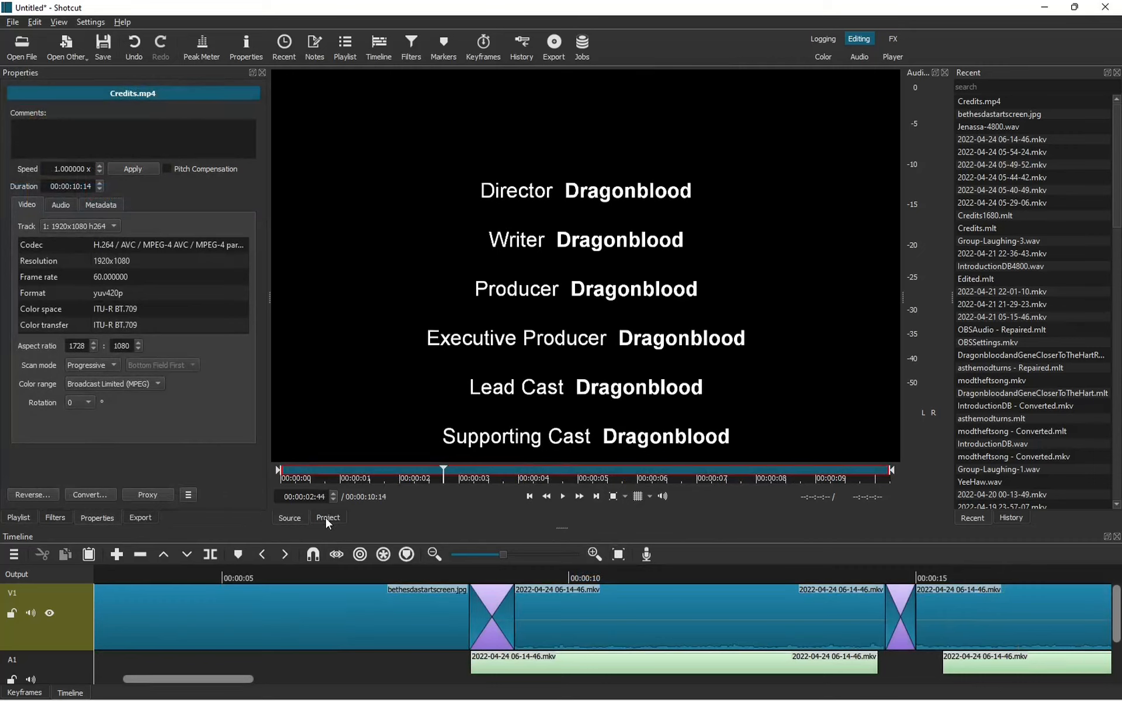
Inspect the gameplay clip's video and audio stream properties (1920x1080, 60 fps).
left_click(626, 614)
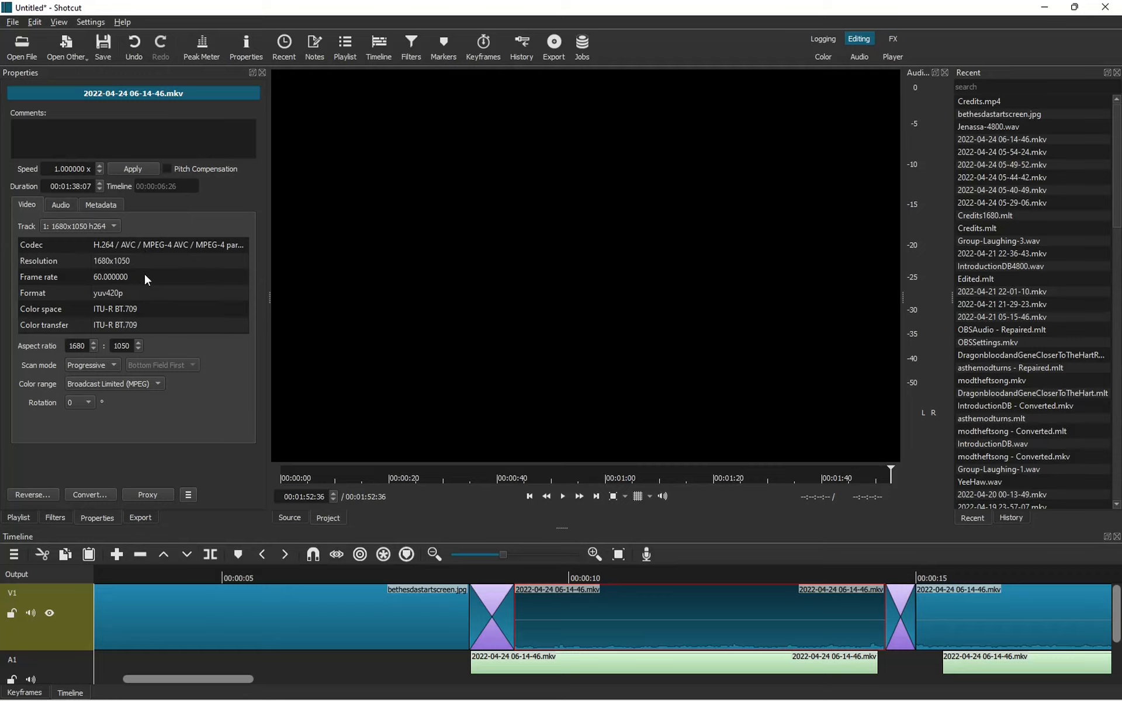
left_click(62, 204)
left_click(66, 206)
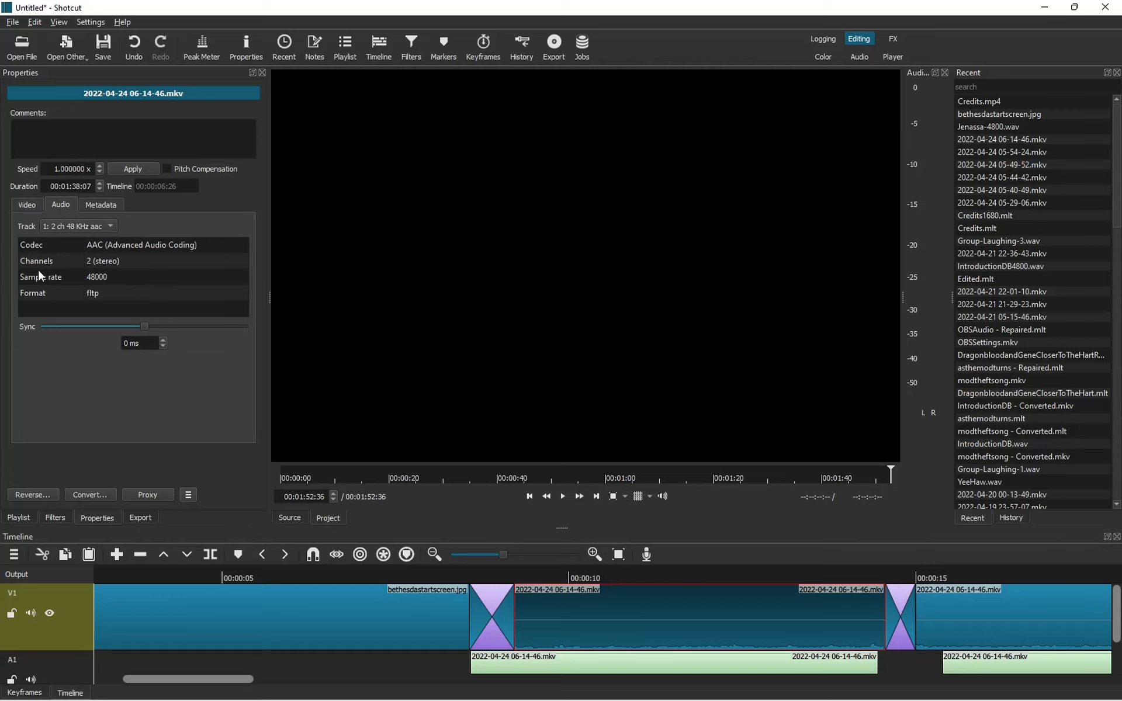
Set up an mp4 export, leaving the deinterlacer unchanged, and view the h264_nvenc codec settings.
key("ctrl+e")
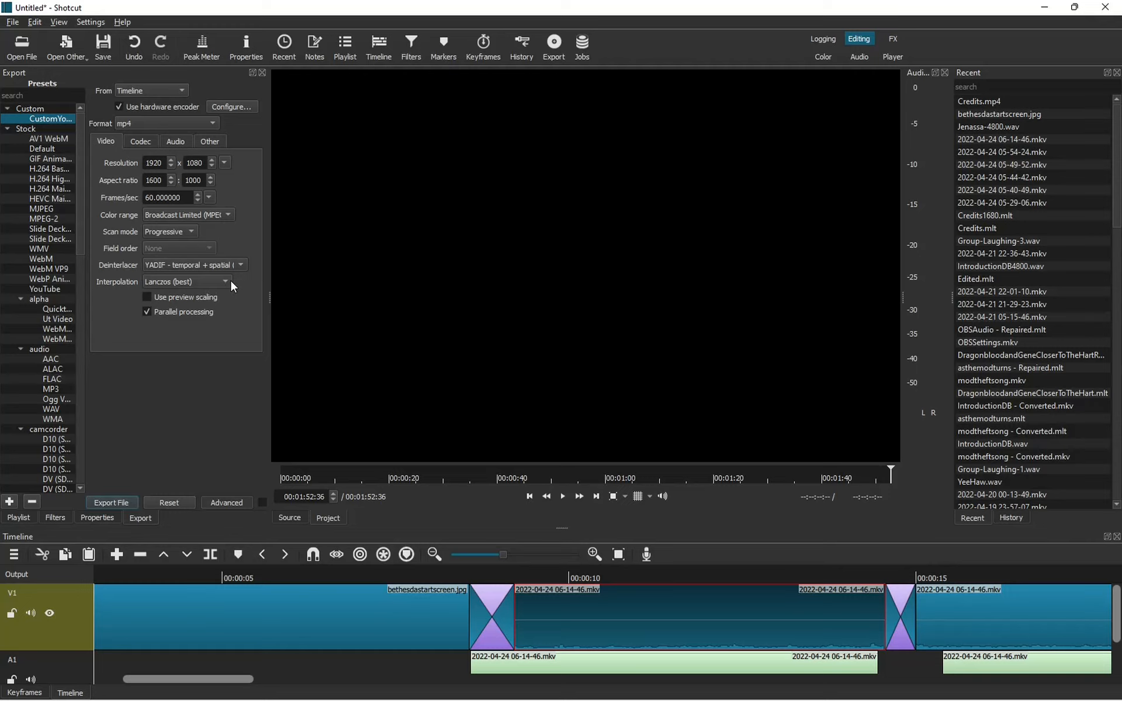
left_click(240, 264)
left_click(240, 263)
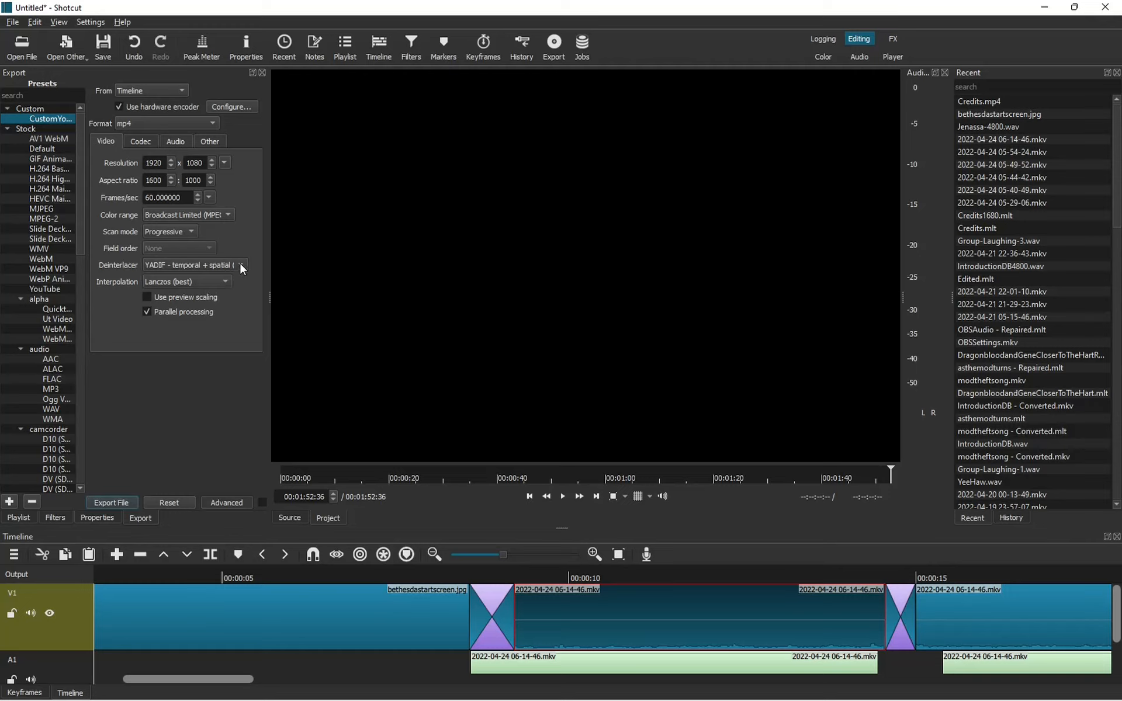
left_click(139, 141)
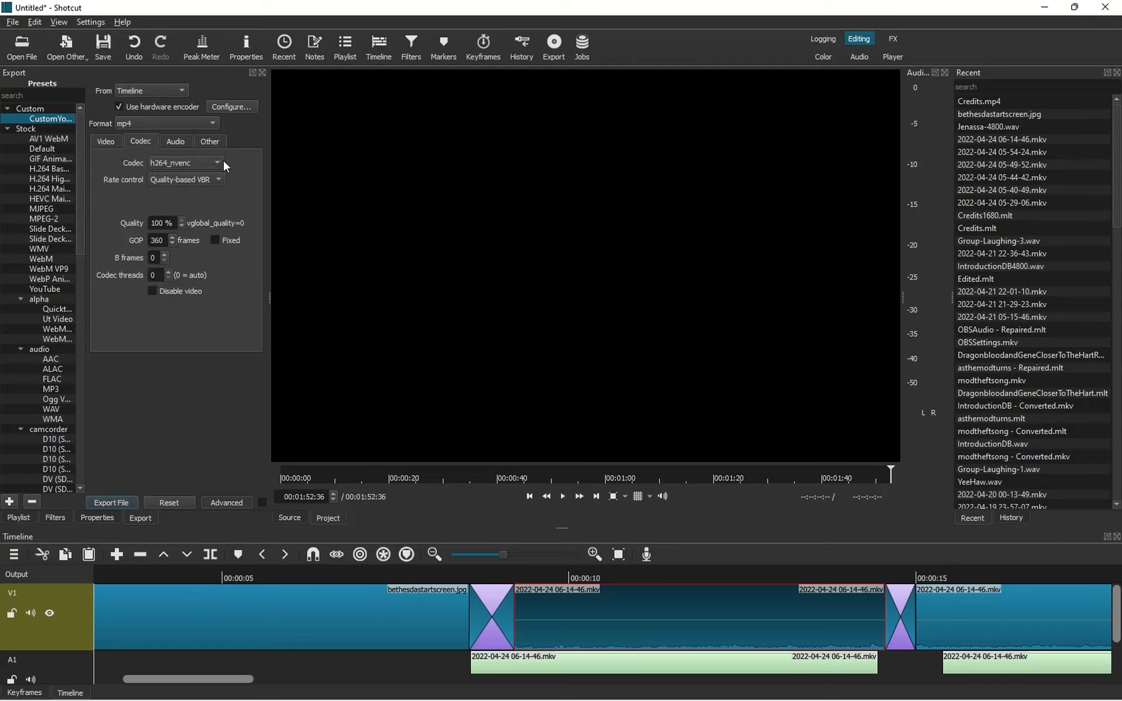